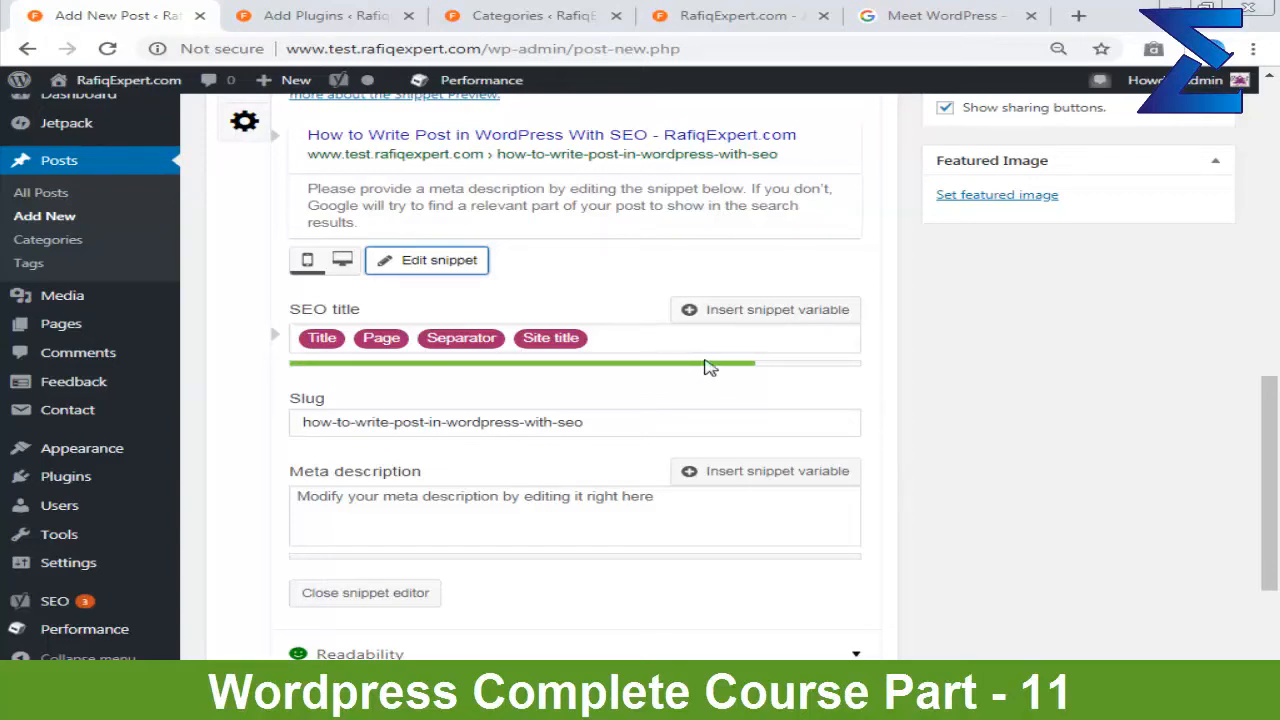
Step: Copy the full post title "How to Write Post in WordPress With SEO" from the top of the post
left_click(551, 340)
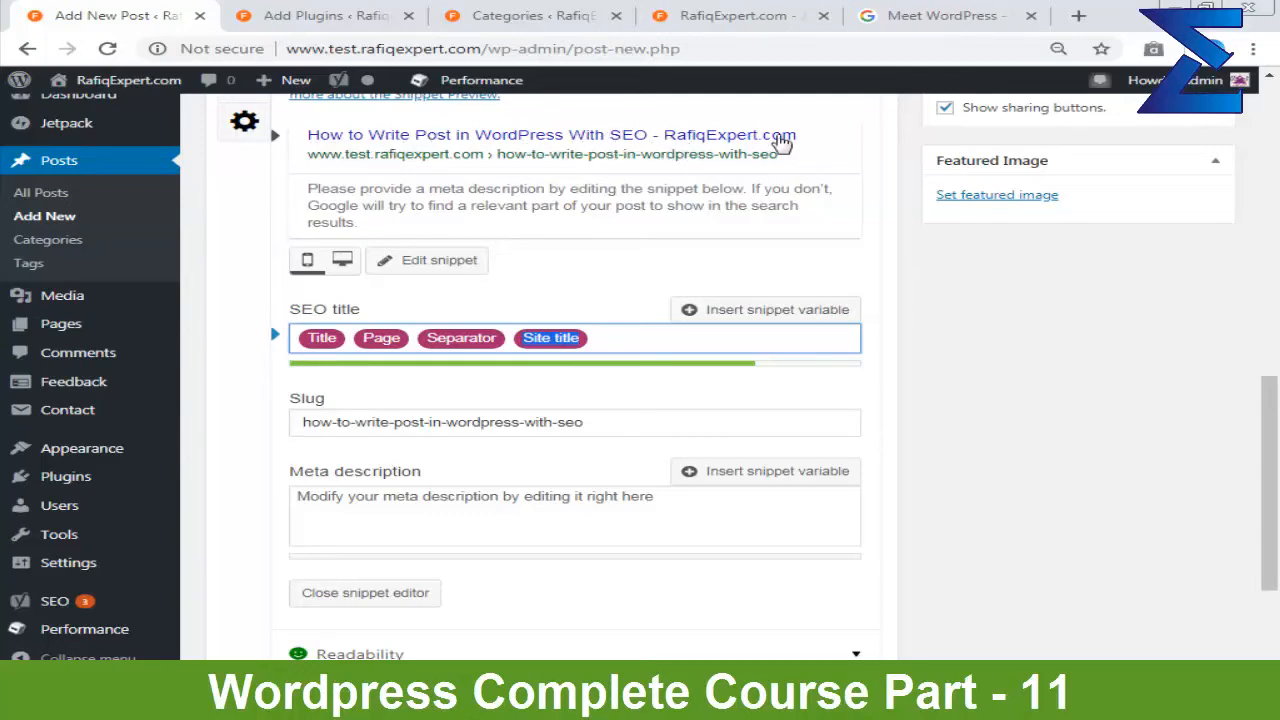
scroll(700, 200, "up", 10)
triple_click(652, 163)
key("ctrl+c")
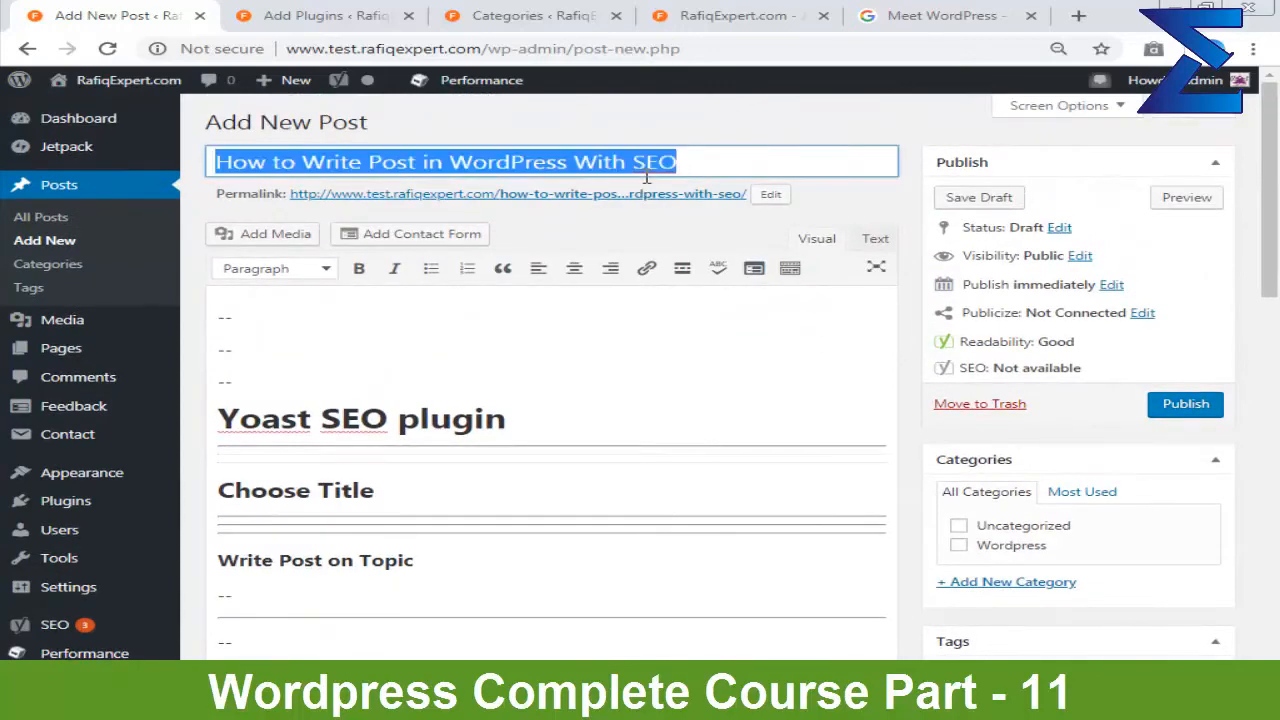
Step: Remove the Title, Page, Separator and Site title variables from the SEO title in the snippet editor
scroll(650, 200, "down", 10)
scroll(630, 270, "up", 2)
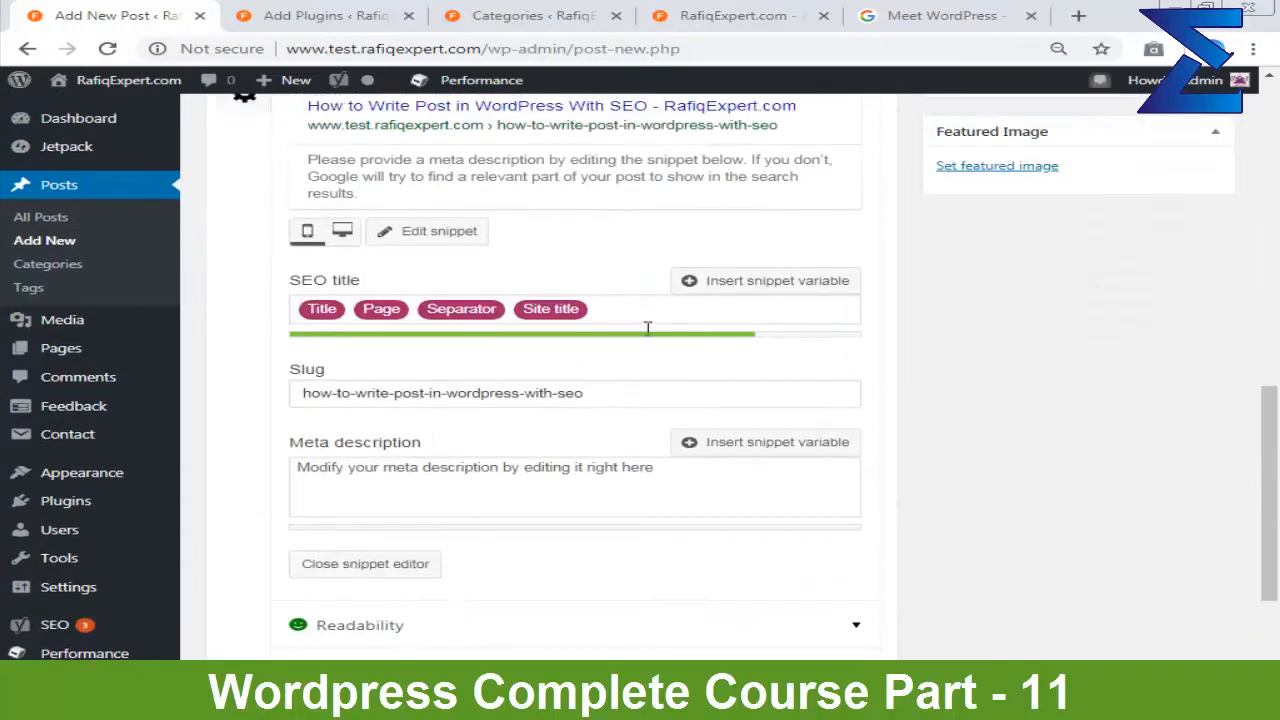
left_click(640, 318)
key("BackSpace")
key("BackSpace")
key("BackSpace")
key("BackSpace")
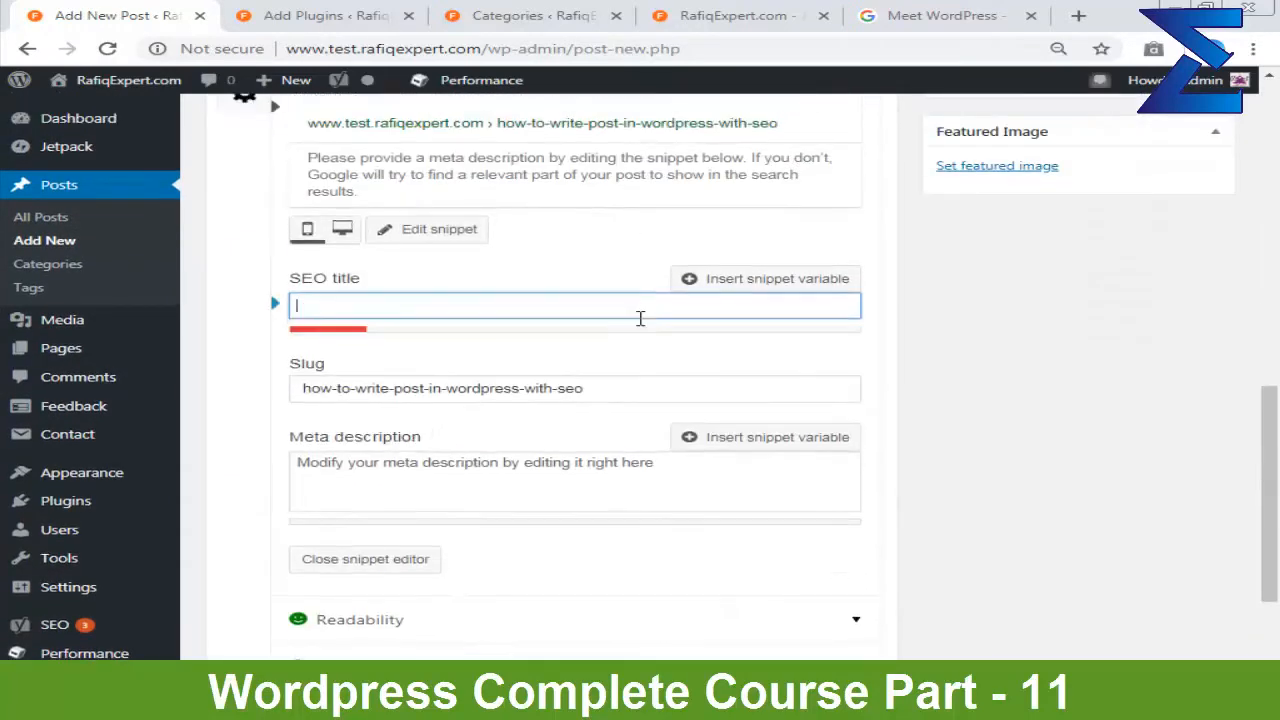
Step: Try the short placeholder "dfd" as the SEO title and clear it again
scroll(637, 317, "up", 1)
type("dfd")
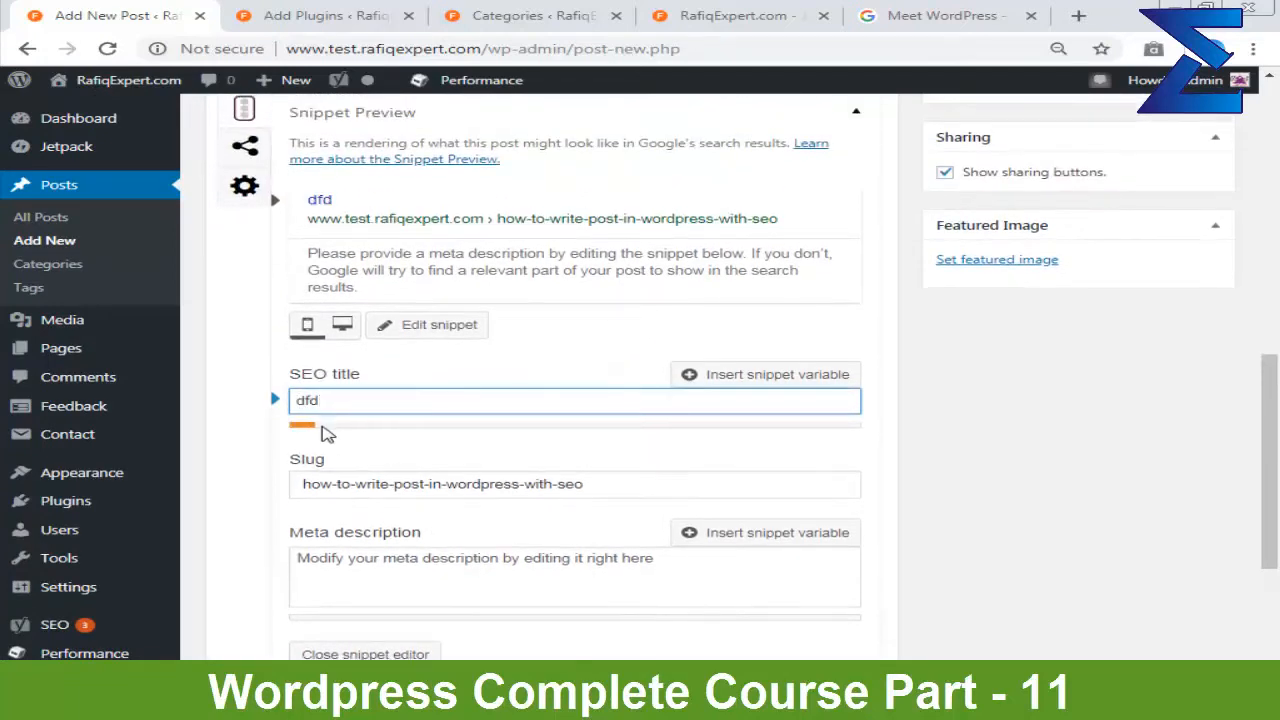
key("BackSpace")
key("BackSpace")
key("BackSpace")
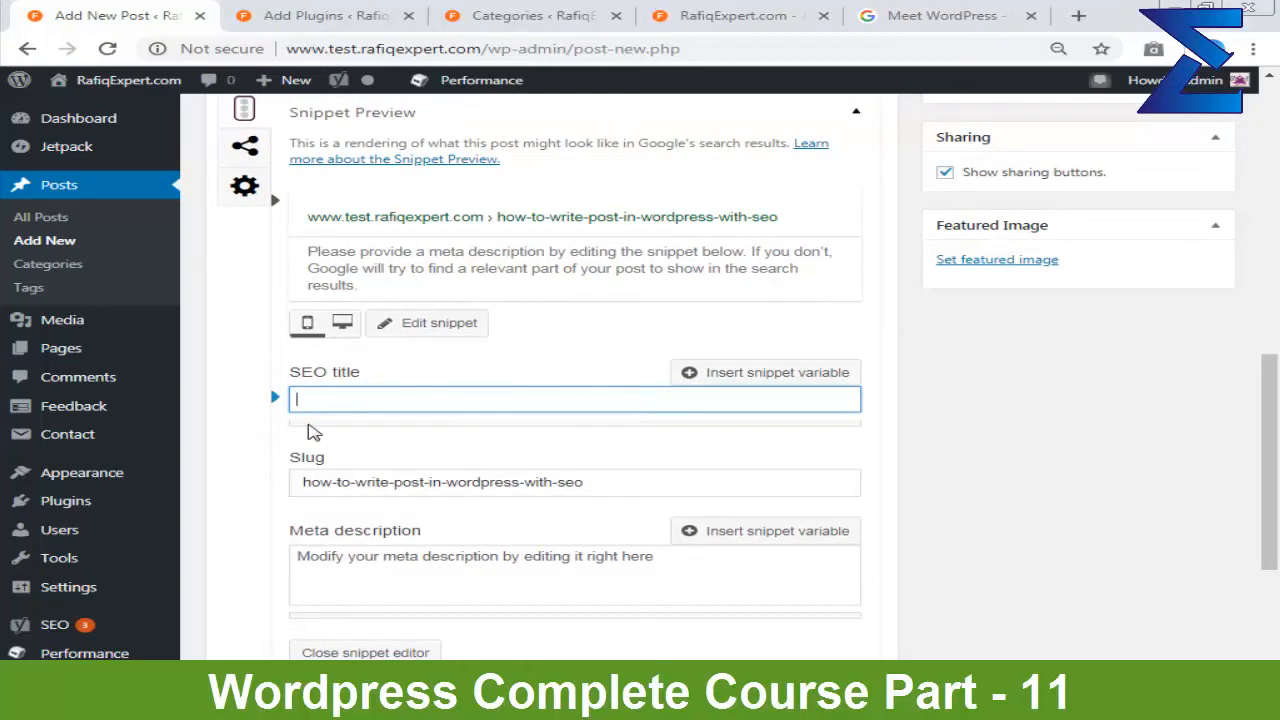
Step: Paste the copied post title into the SEO title and extend it with " - Rafiq.com"
key("ctrl+v")
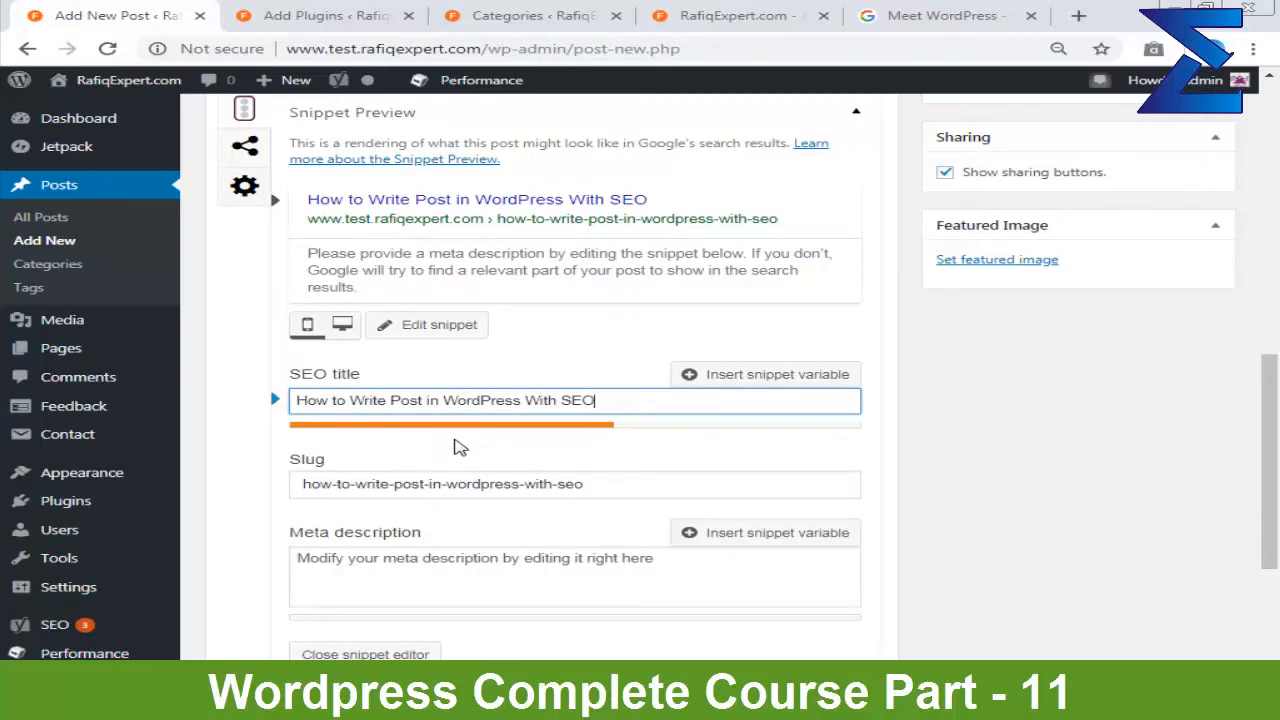
type("Rafiq.com")
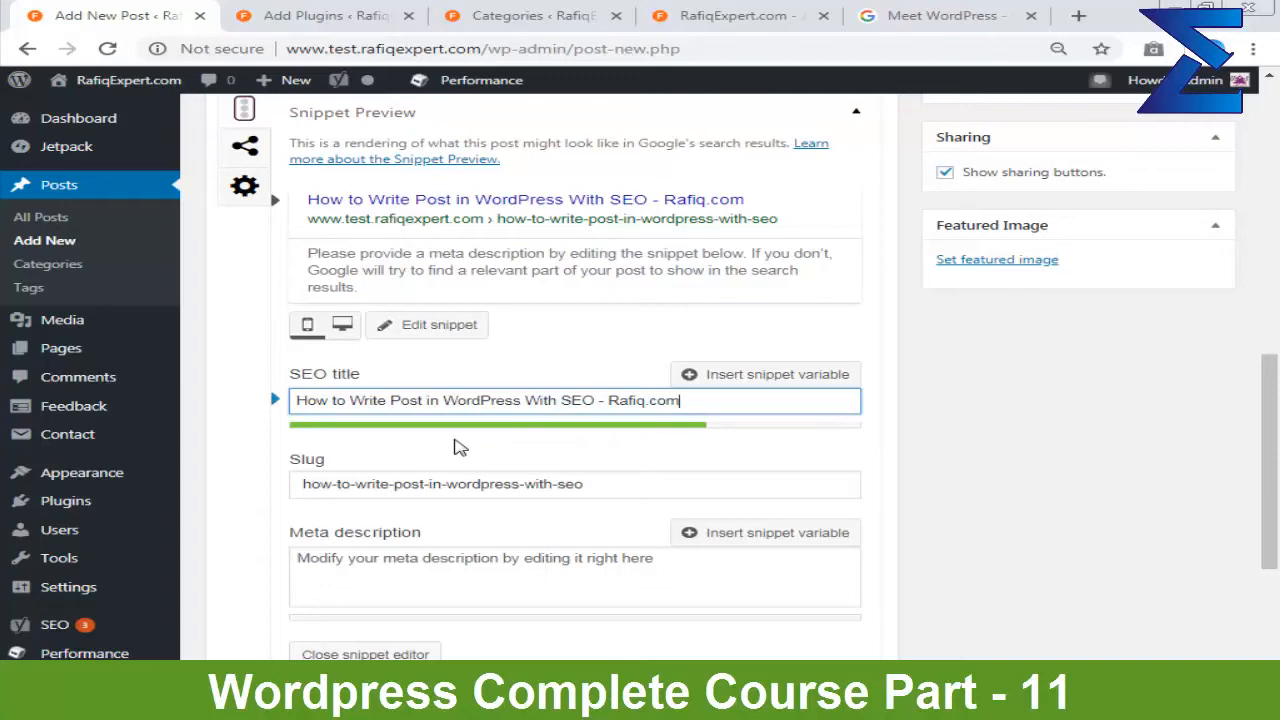
type("645555555555555555555")
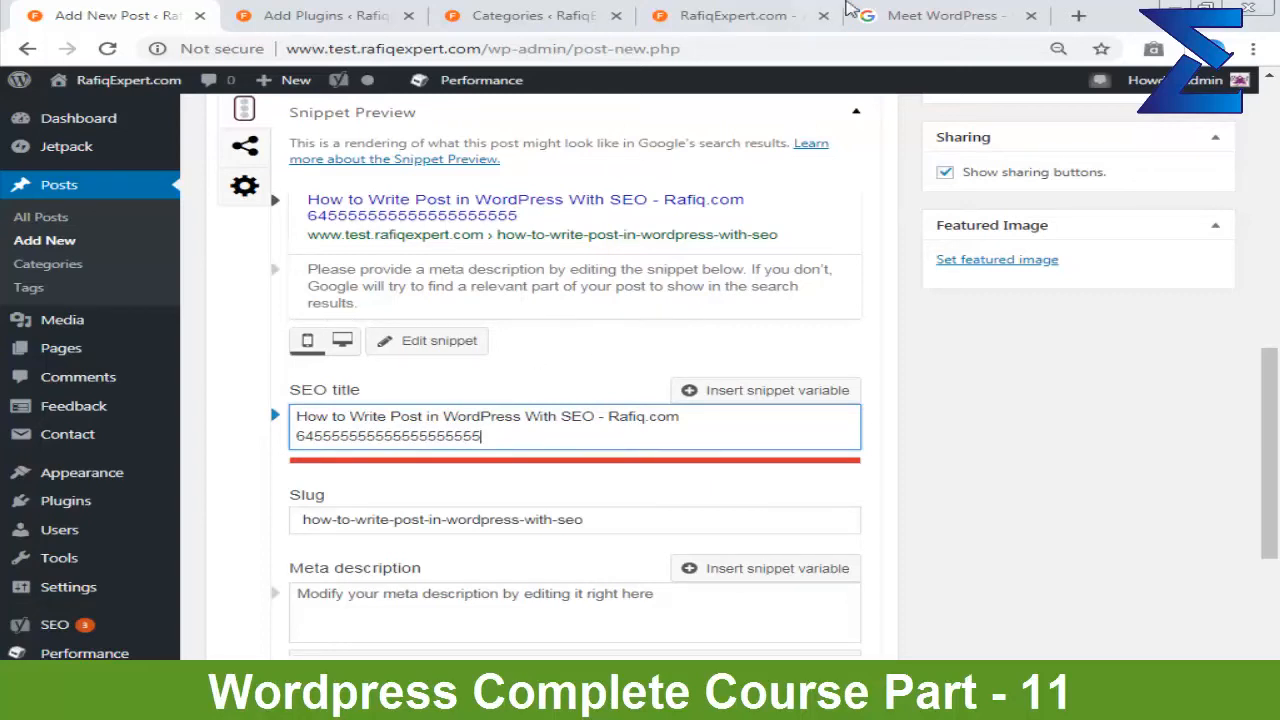
left_click(920, 15)
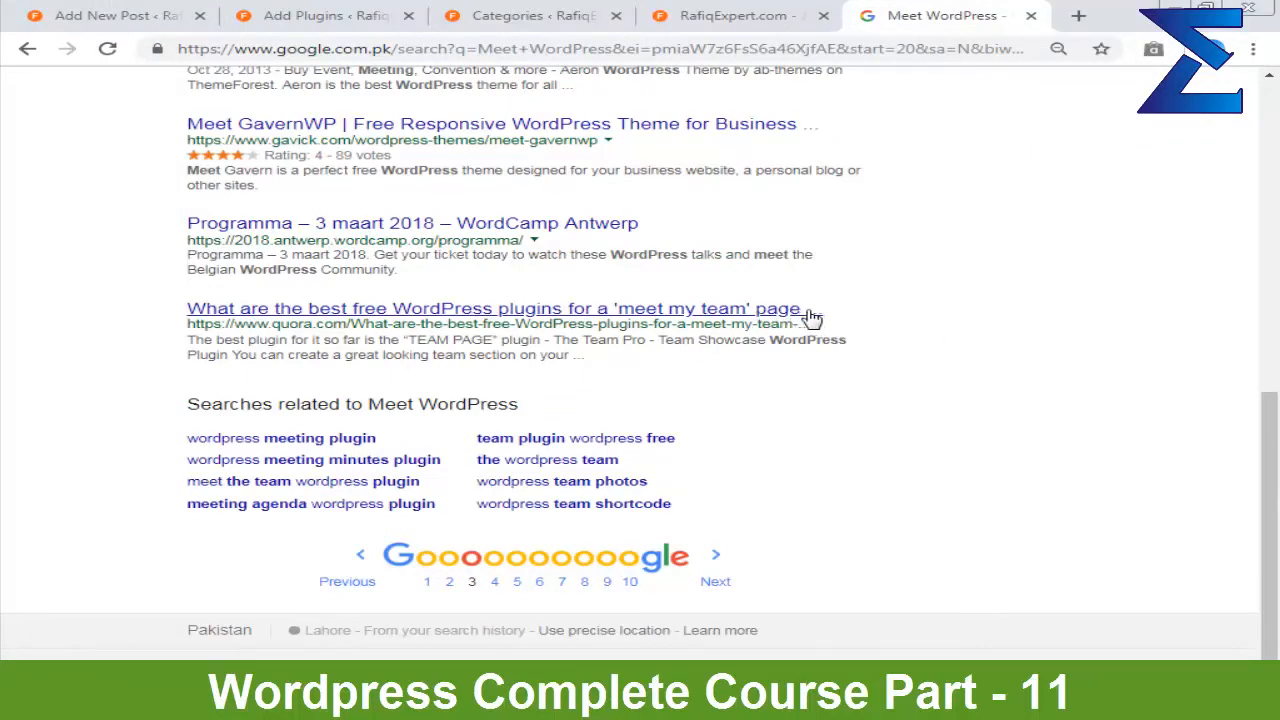
left_click(106, 15)
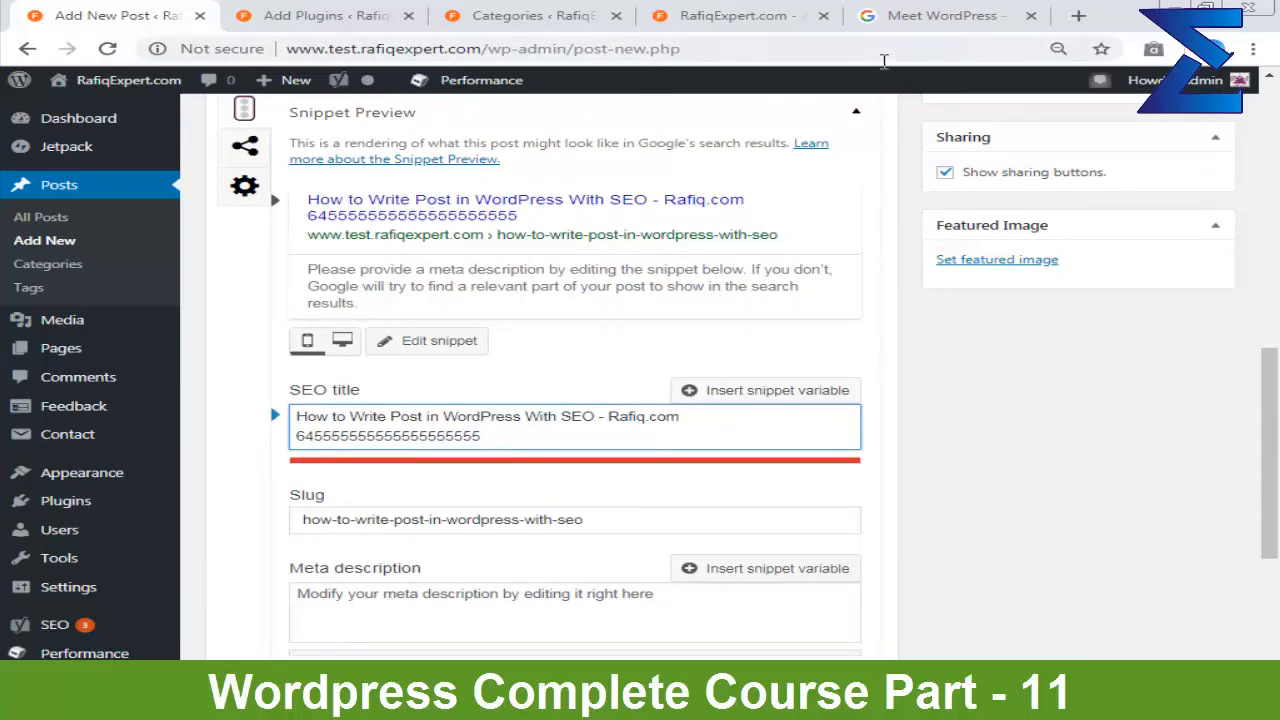
left_click(905, 20)
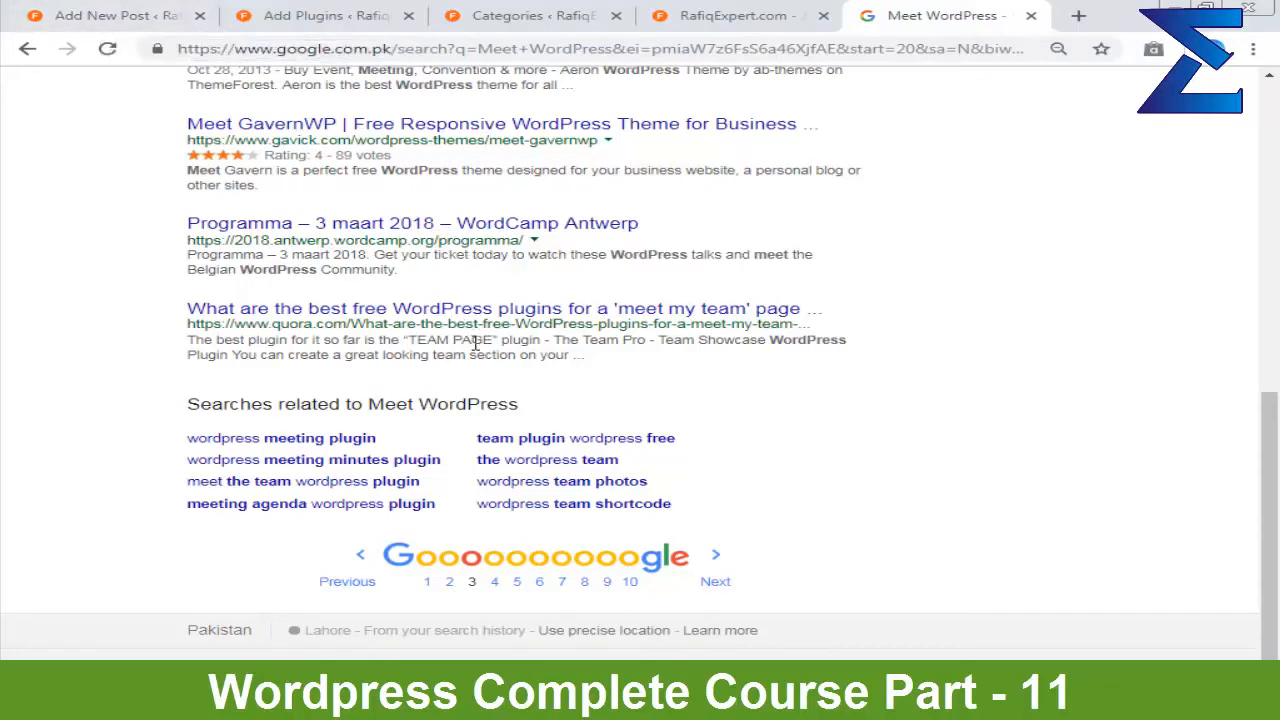
left_click(149, 14)
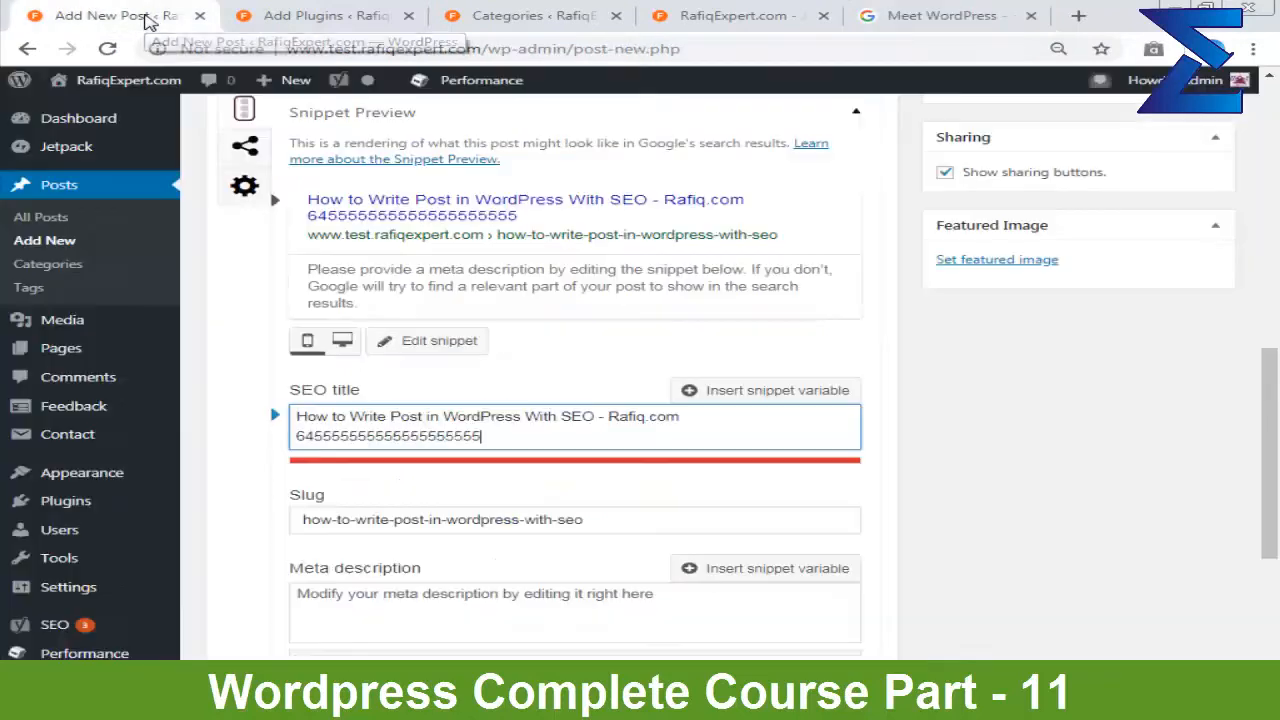
Step: Delete the test digits from the SEO title and change its site name to RafiqExpert.com
left_click_drag(516, 437, 240, 436)
key("BackSpace")
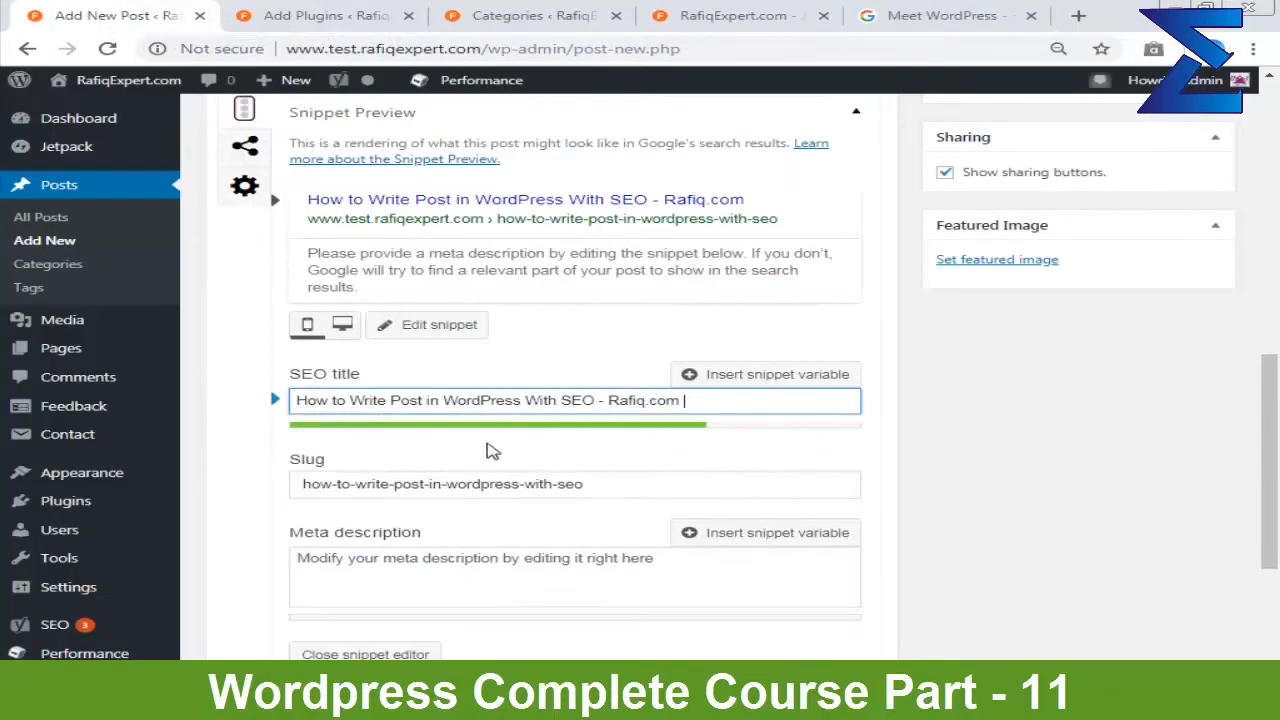
type("Expert")
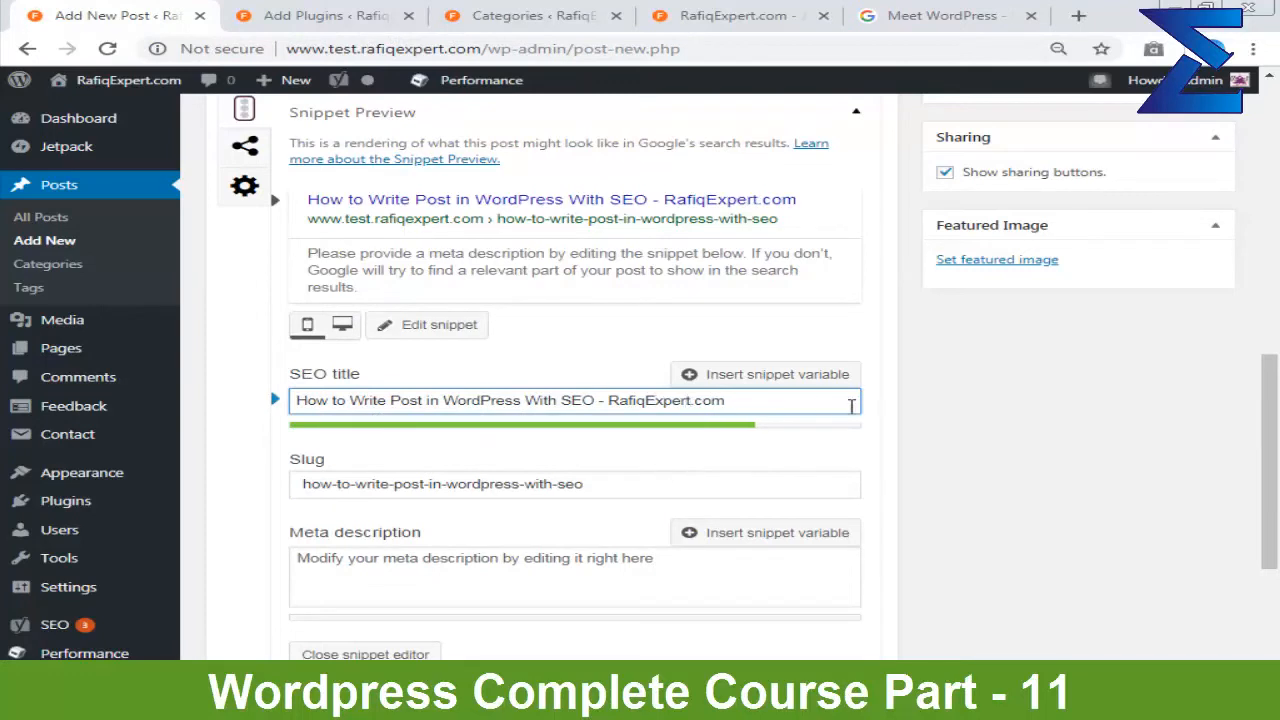
Step: Look over the slug and meta description fields in the snippet editor
scroll(675, 423, "down", 2)
left_click(624, 405)
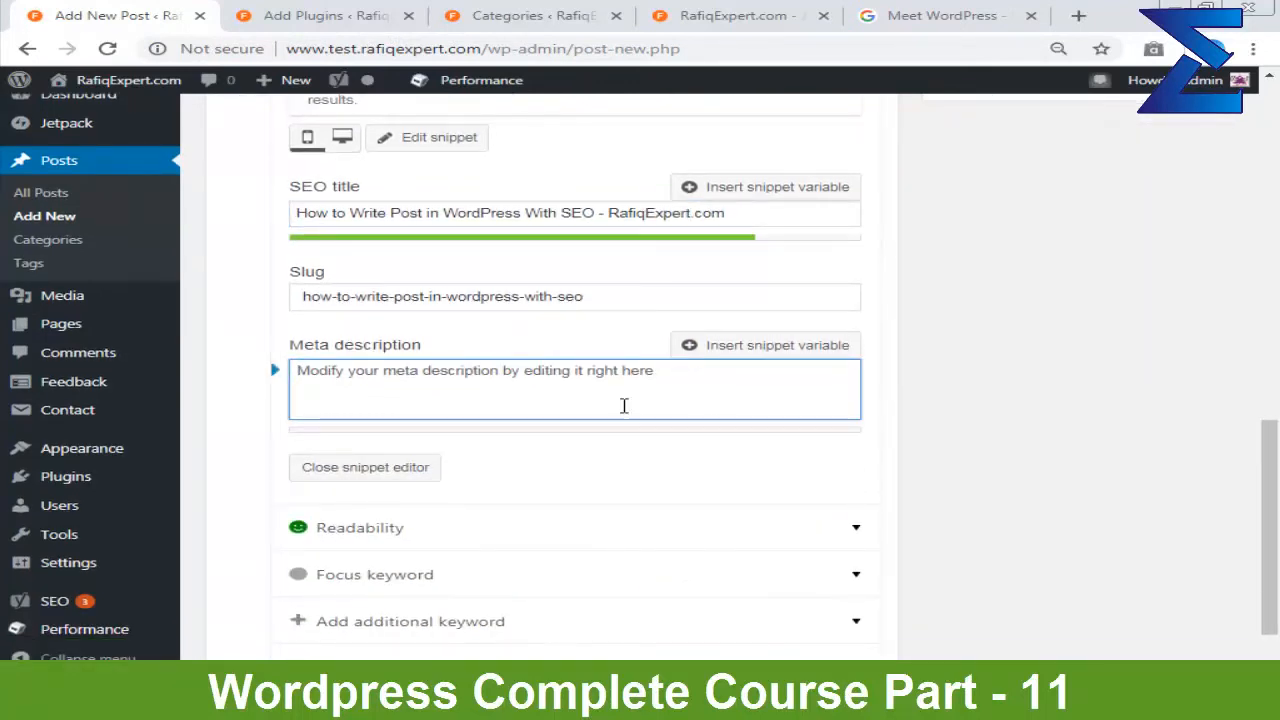
left_click(438, 303)
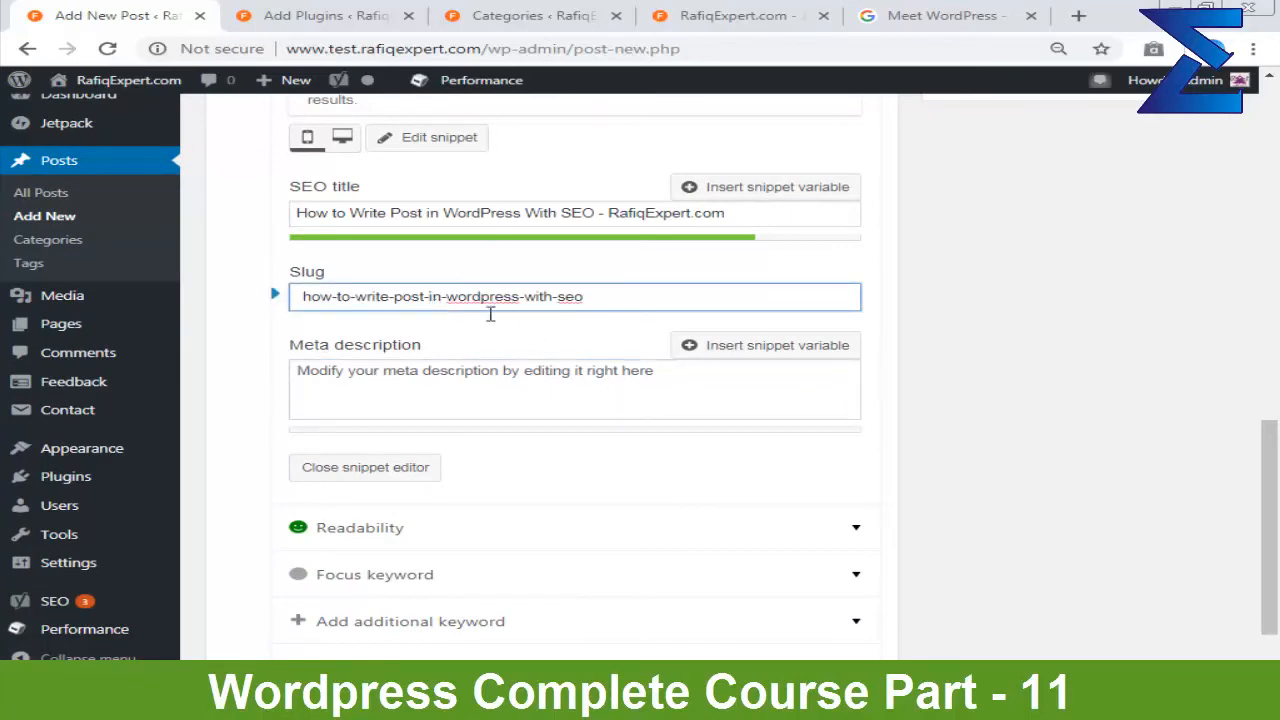
left_click(610, 404)
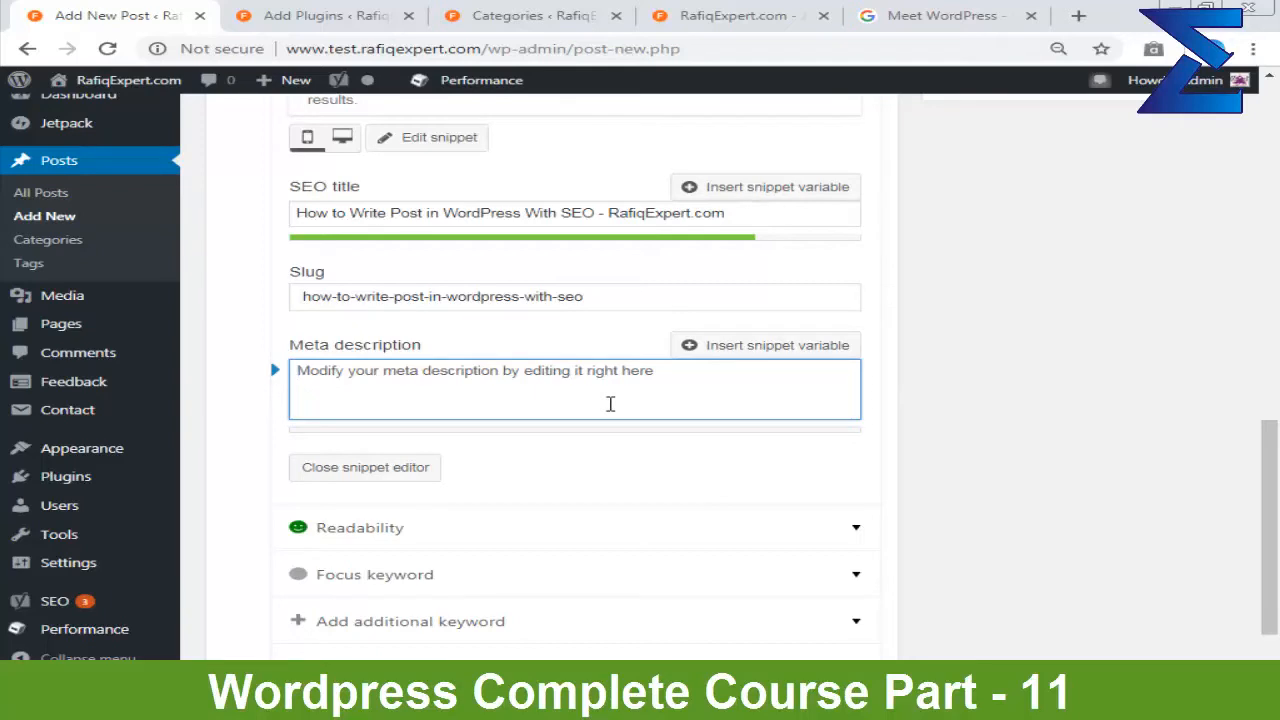
left_click(610, 403)
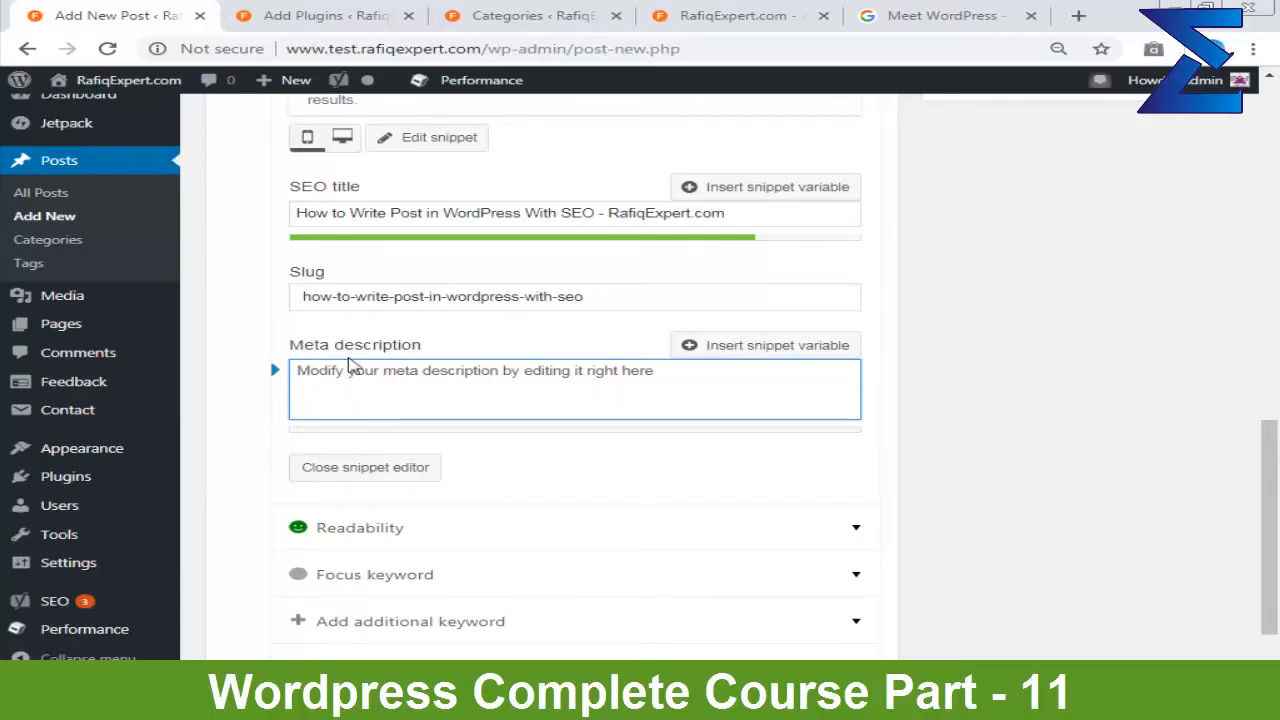
Step: Examine the description under the Quora result on the Google results page and return to the post
left_click(895, 18)
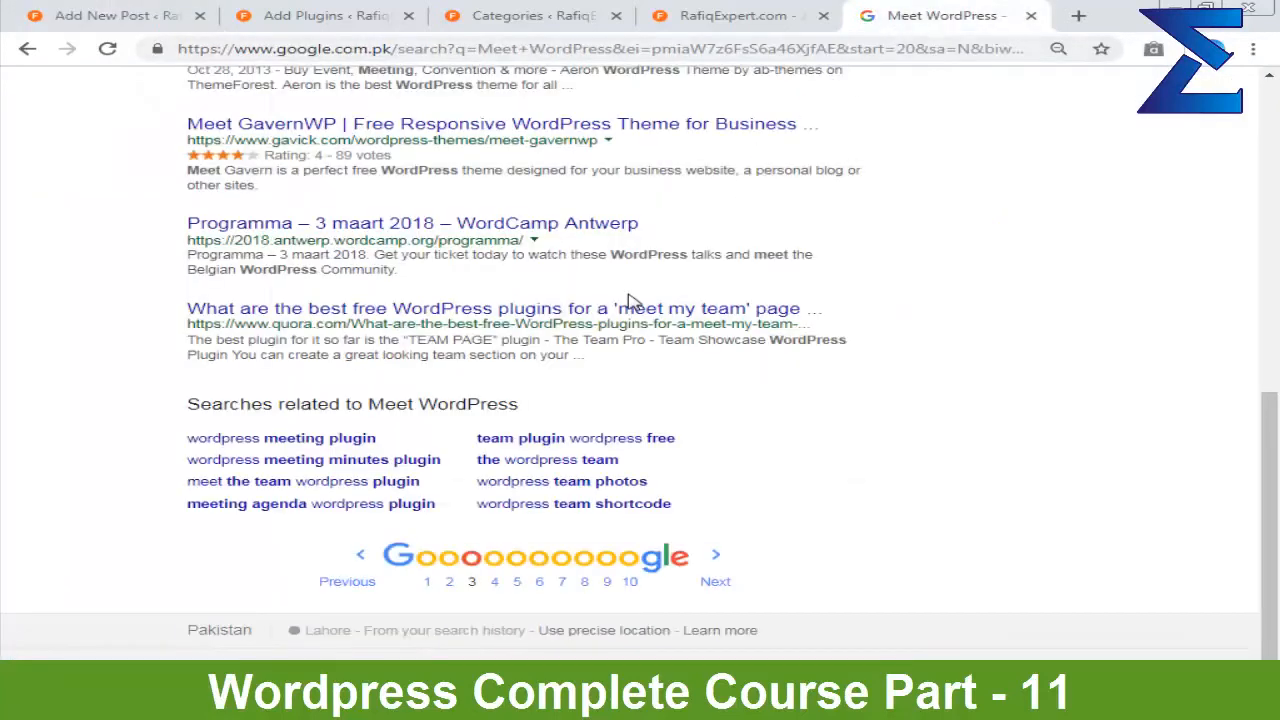
left_click_drag(622, 330, 714, 338)
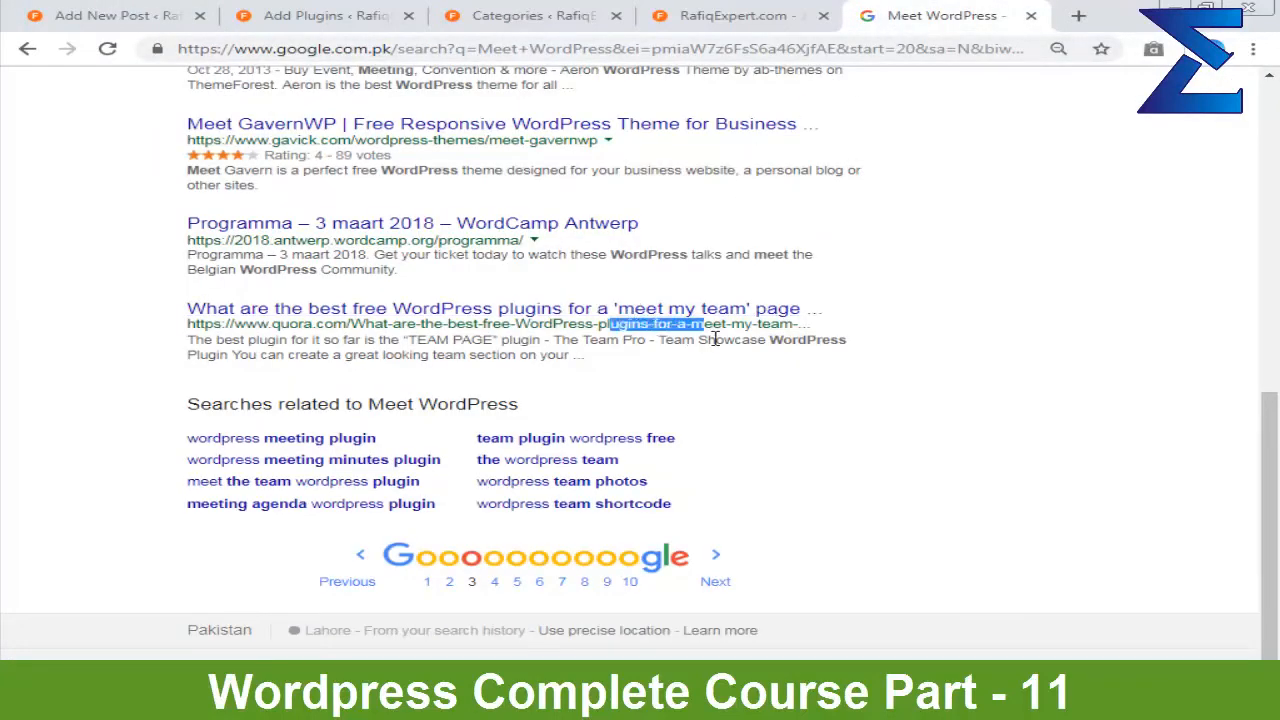
left_click(408, 354)
left_click_drag(188, 340, 570, 368)
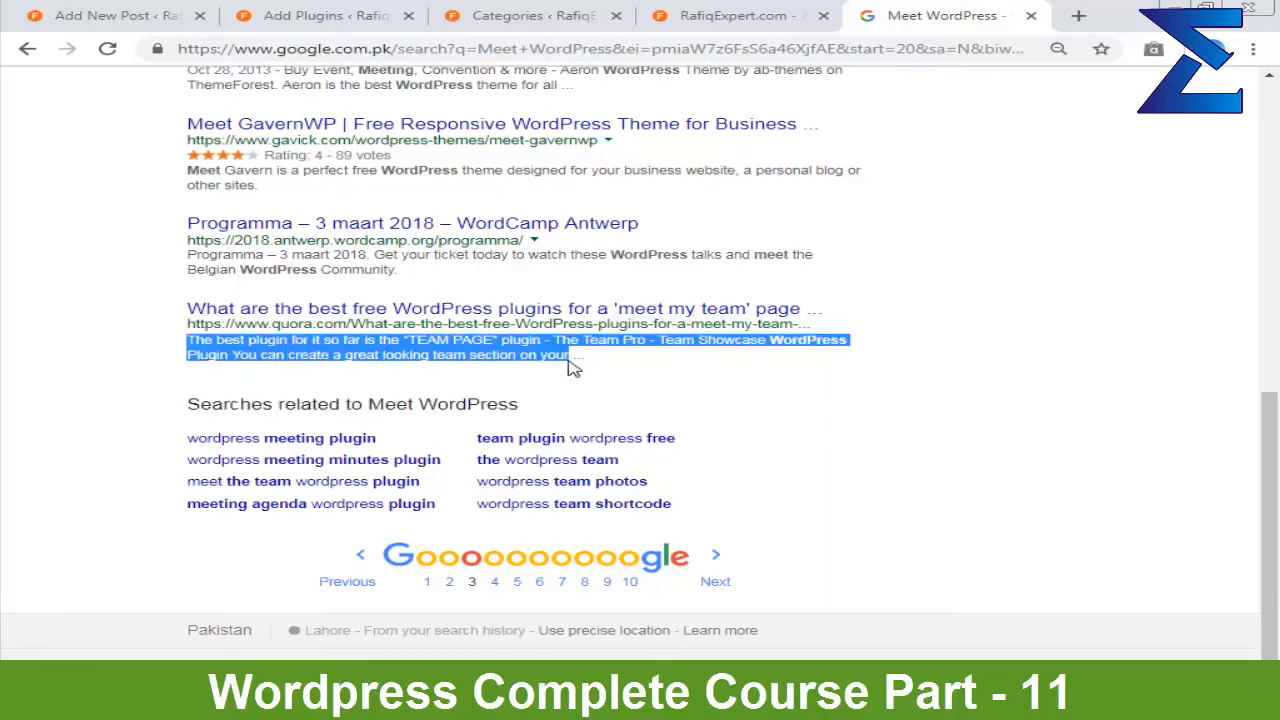
left_click(580, 363)
left_click(96, 15)
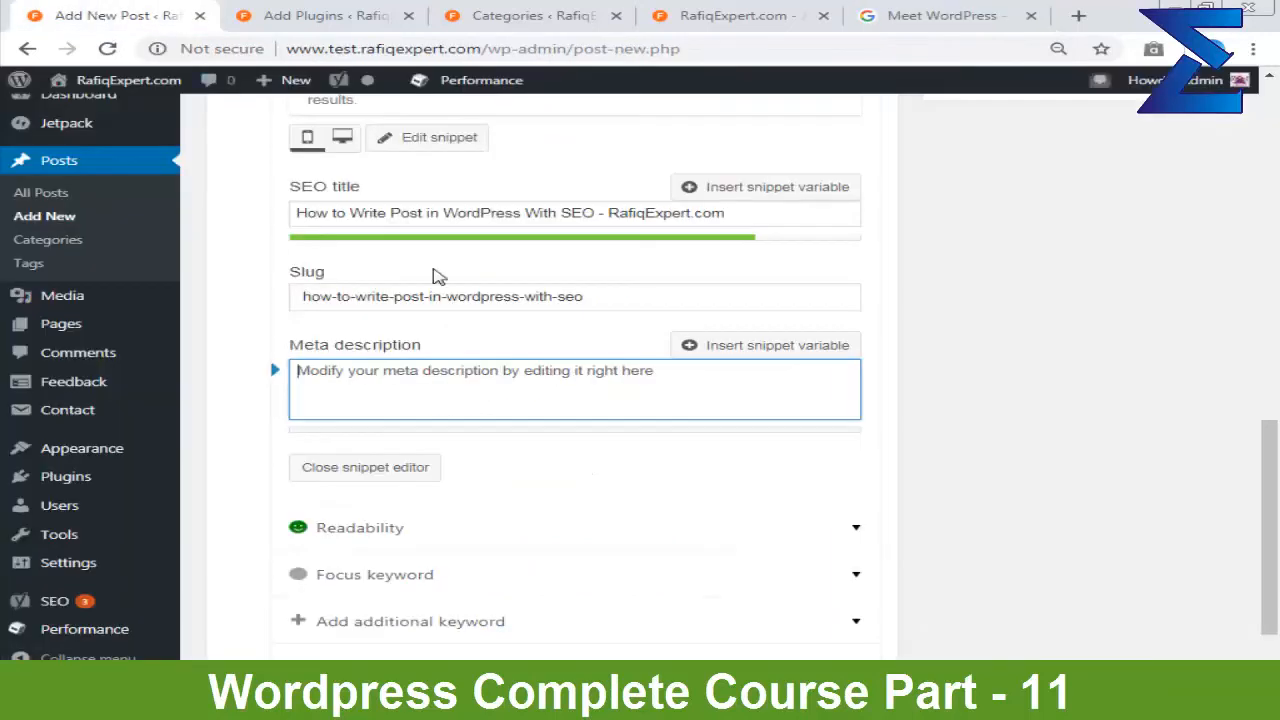
Step: Review the snippet preview and the post body, including its headings Yoast SEO plugin, Choose Title and Write Post on Topic
scroll(504, 390, "up", 12)
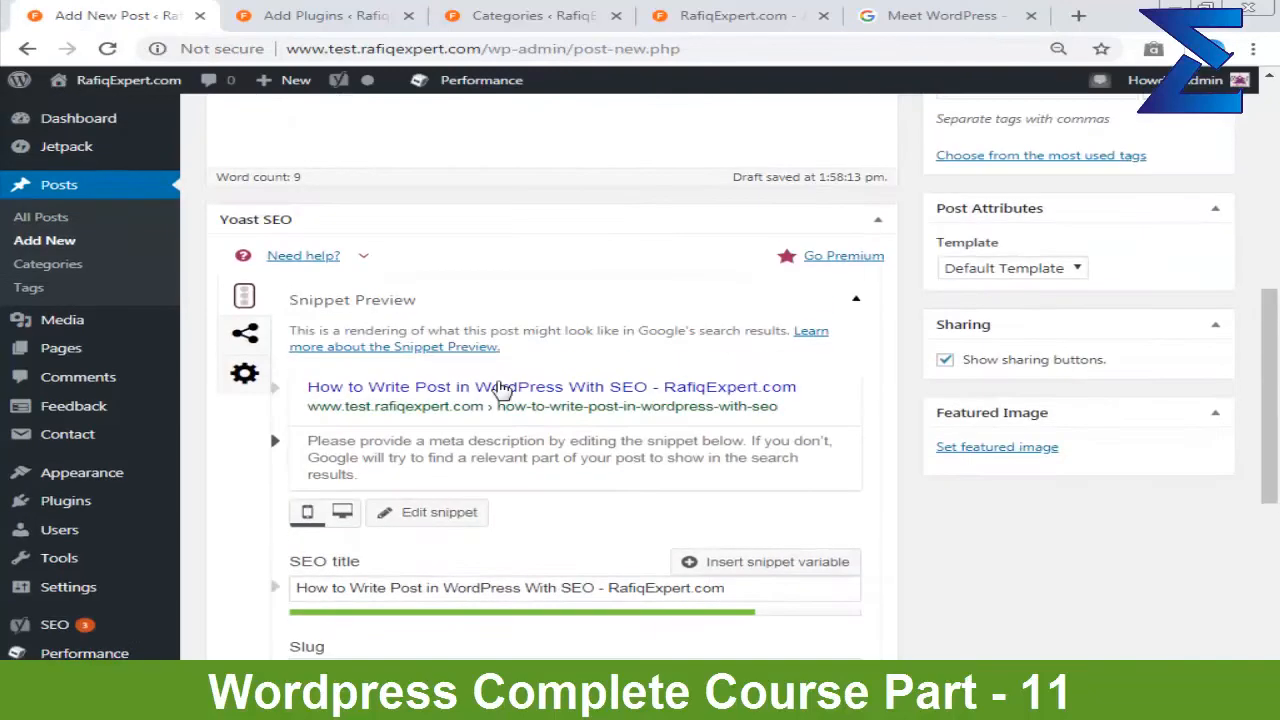
scroll(504, 390, "down", 10)
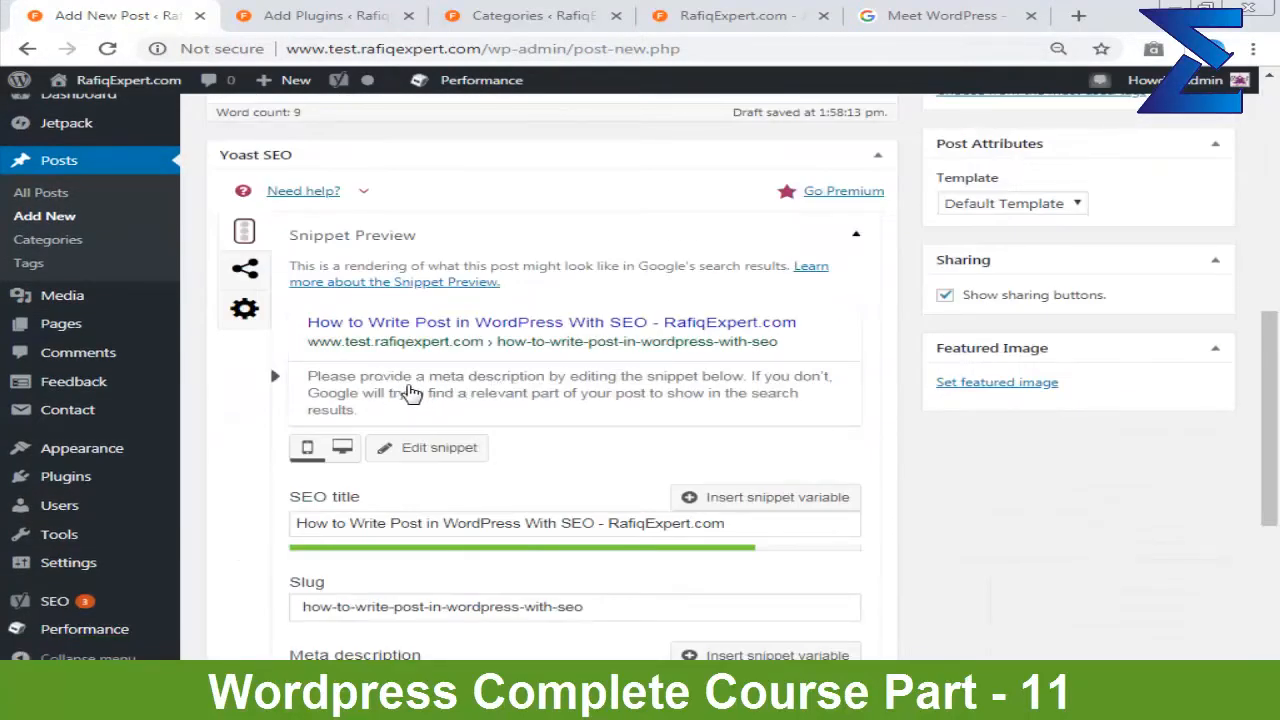
scroll(660, 404, "up", 10)
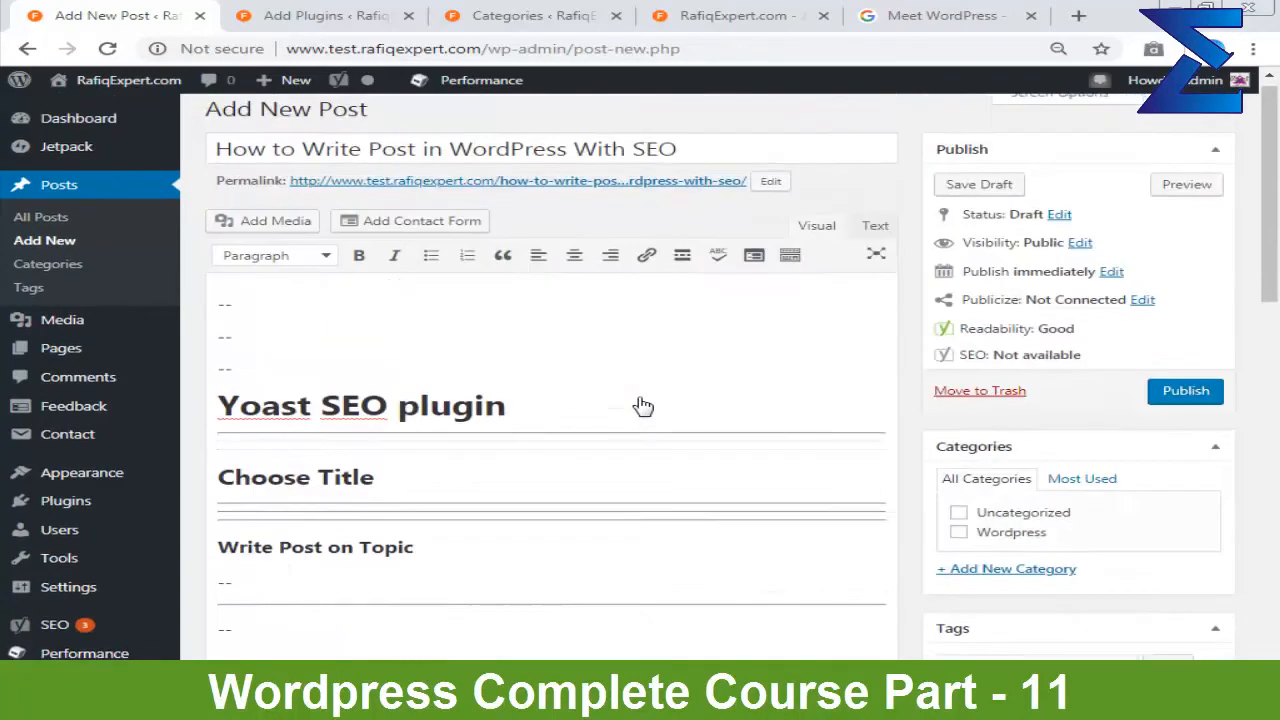
double_click(269, 340)
left_click(236, 314)
left_click_drag(231, 308, 592, 645)
scroll(618, 549, "down", 2)
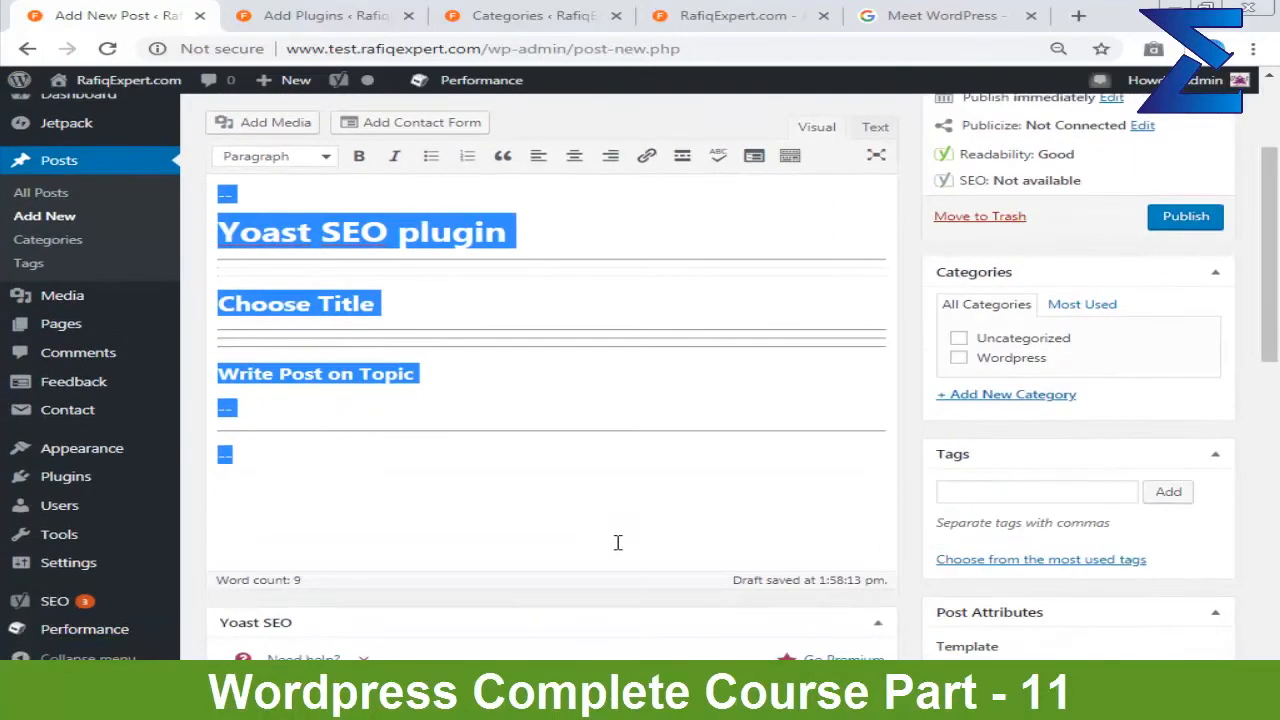
left_click(618, 527)
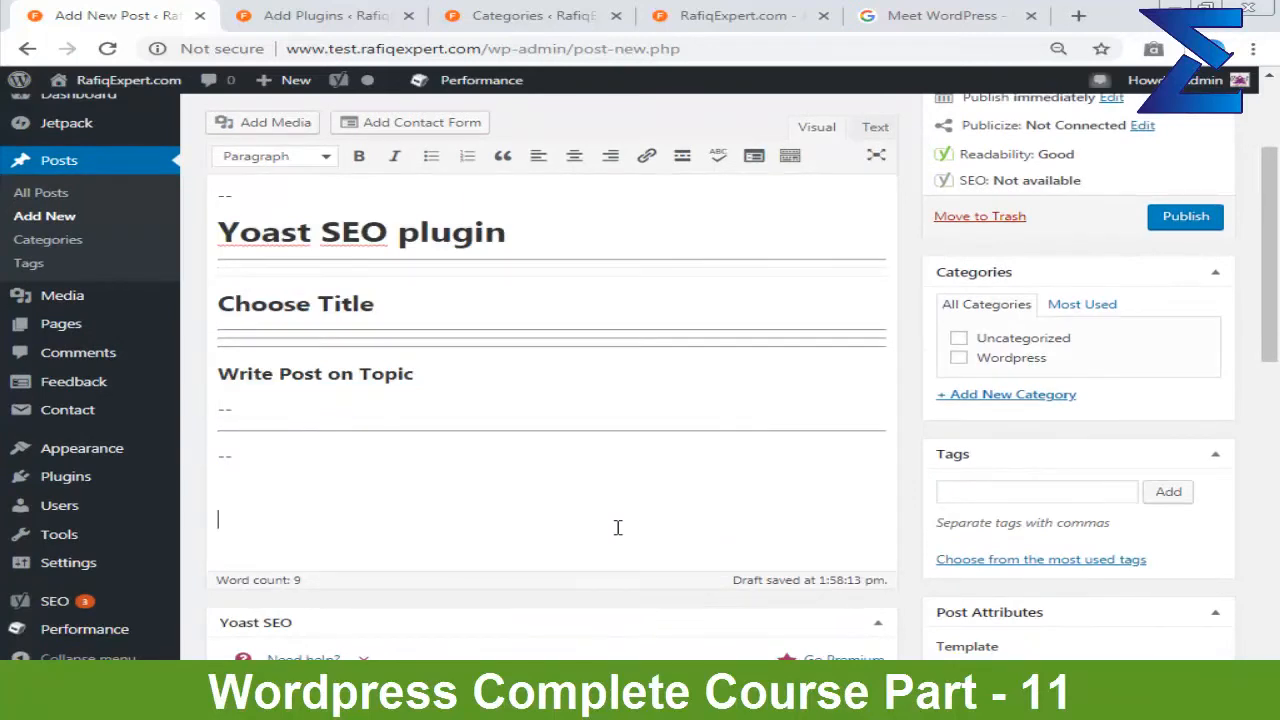
left_click_drag(410, 373, 302, 373)
left_click_drag(284, 304, 376, 304)
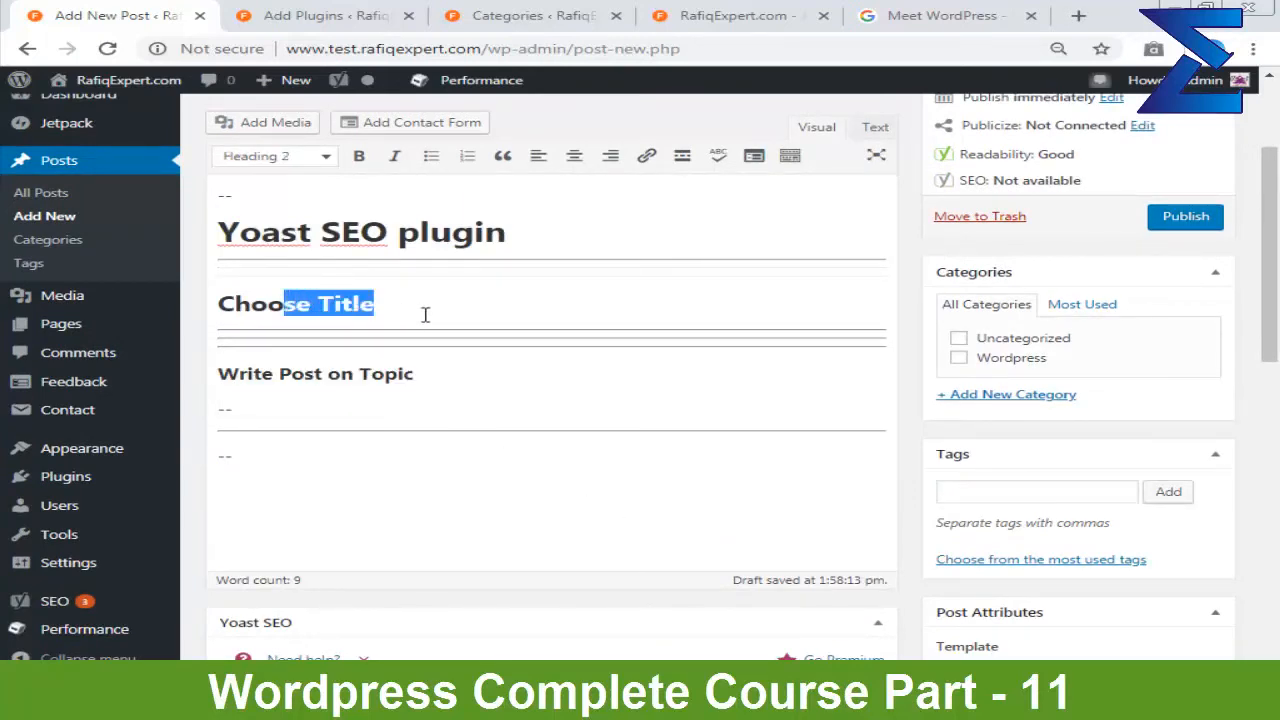
left_click_drag(334, 232, 584, 246)
left_click(587, 246)
scroll(584, 246, "up", 2)
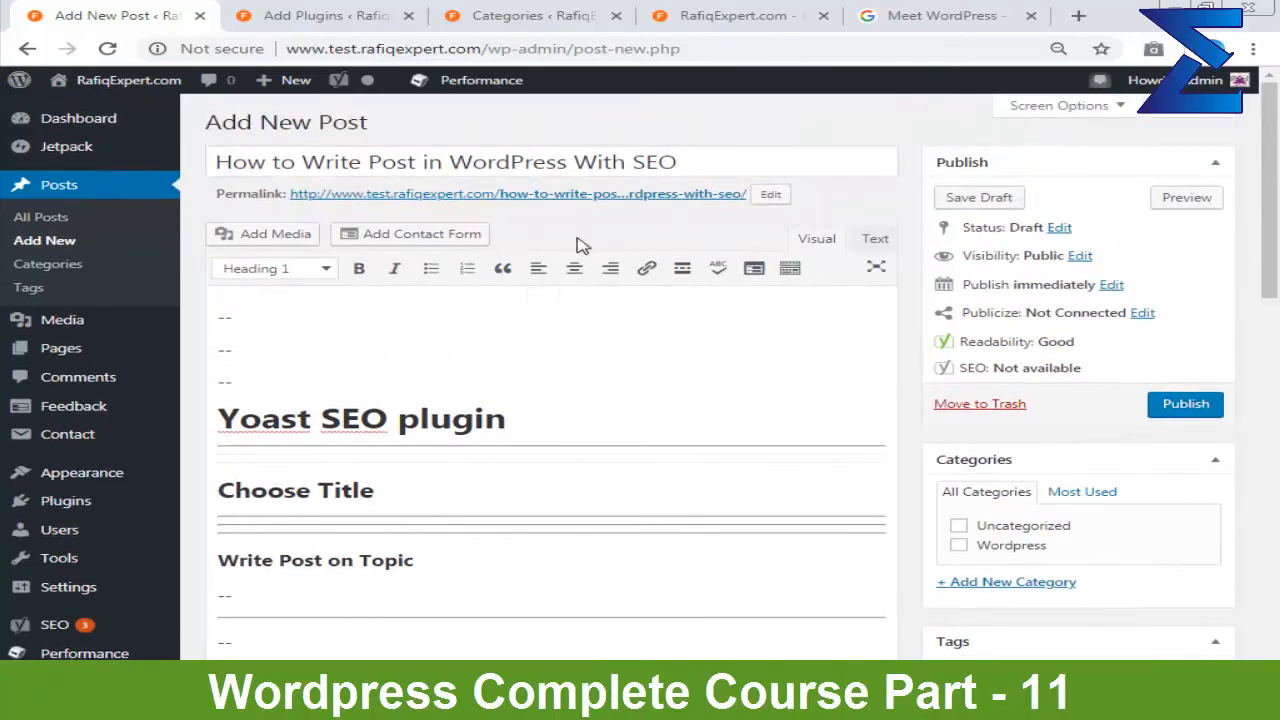
Step: Highlight the whole two-line description of the Quora result on Google, and go back to the post's meta description field
left_click(895, 19)
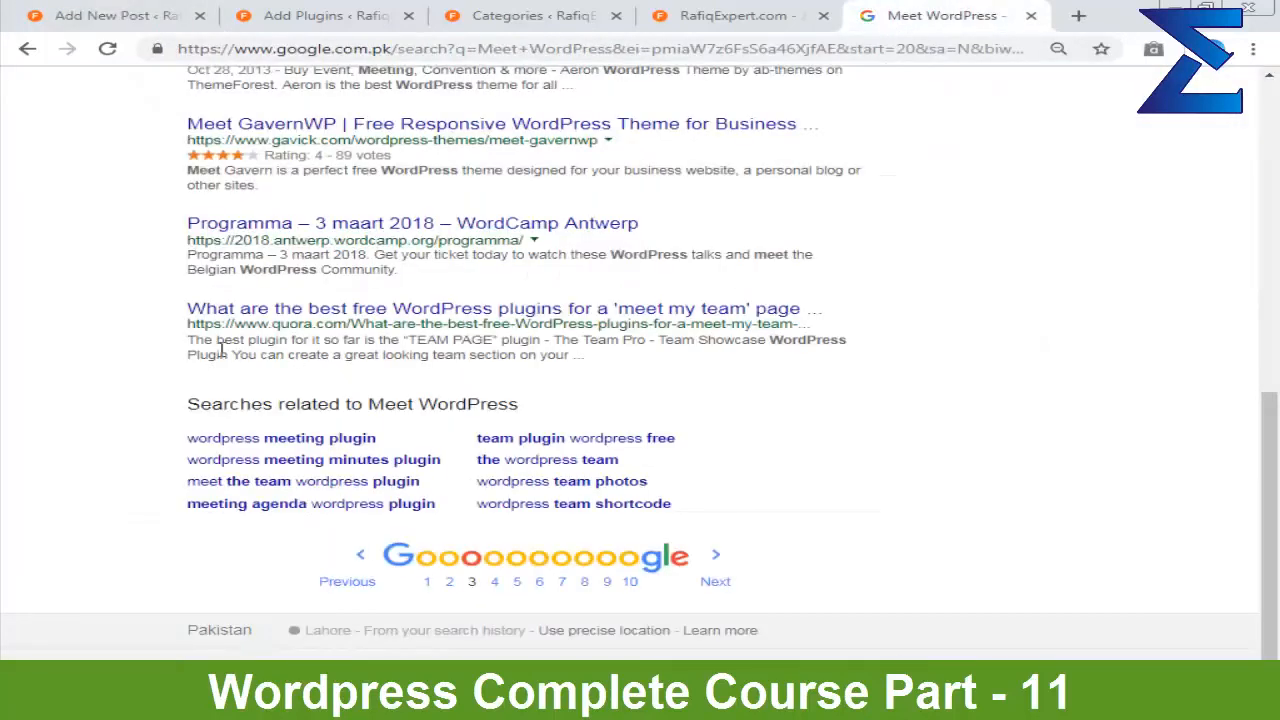
left_click_drag(190, 341, 592, 358)
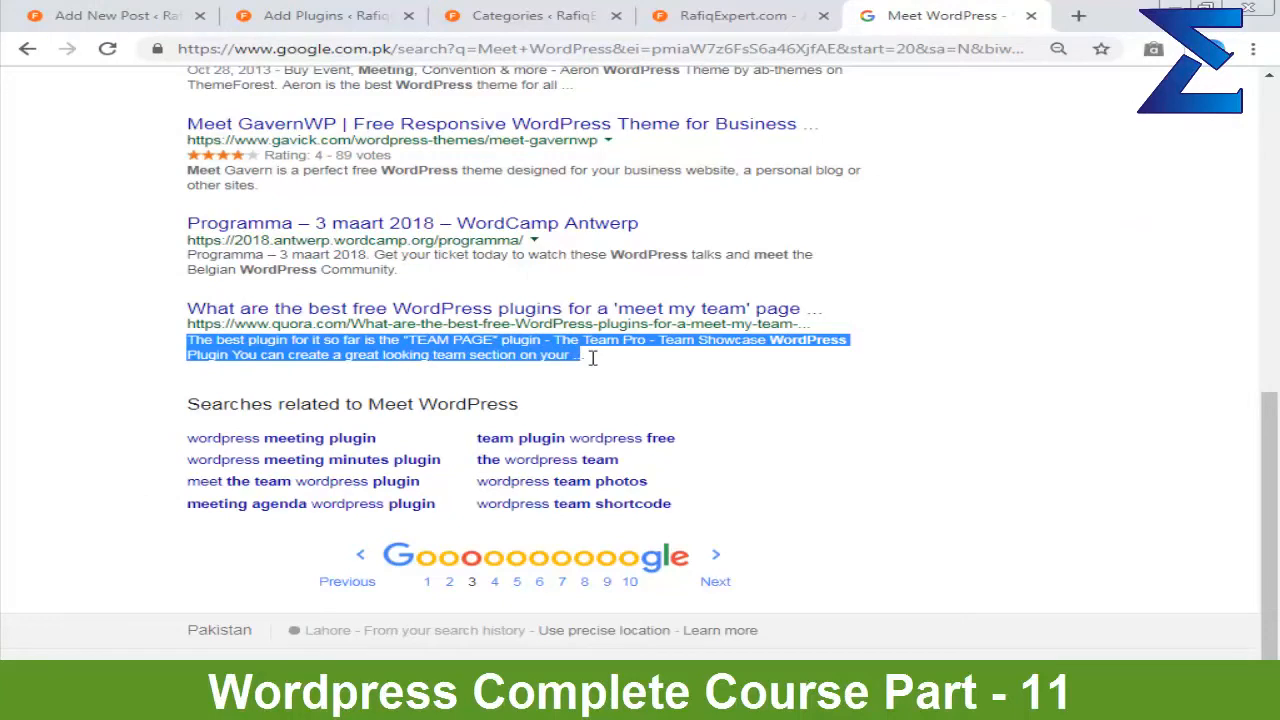
left_click(100, 25)
scroll(545, 412, "down", 10)
scroll(515, 370, "down", 4)
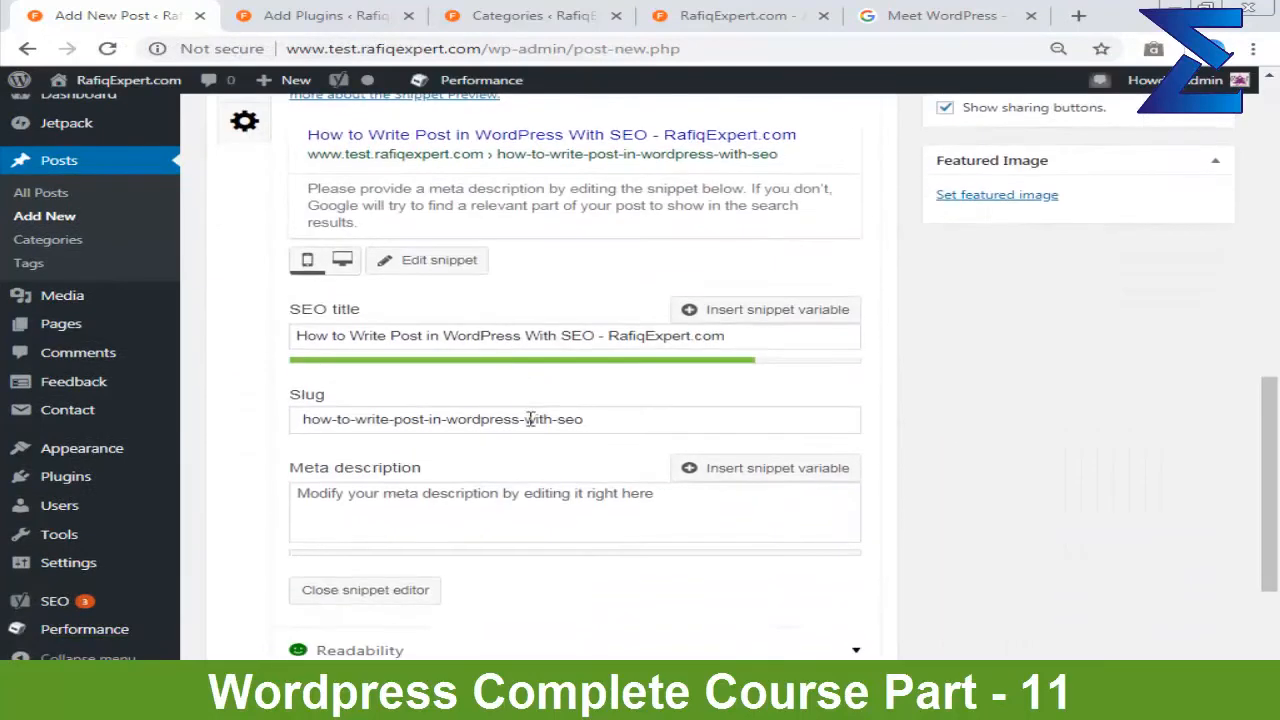
left_click(500, 532)
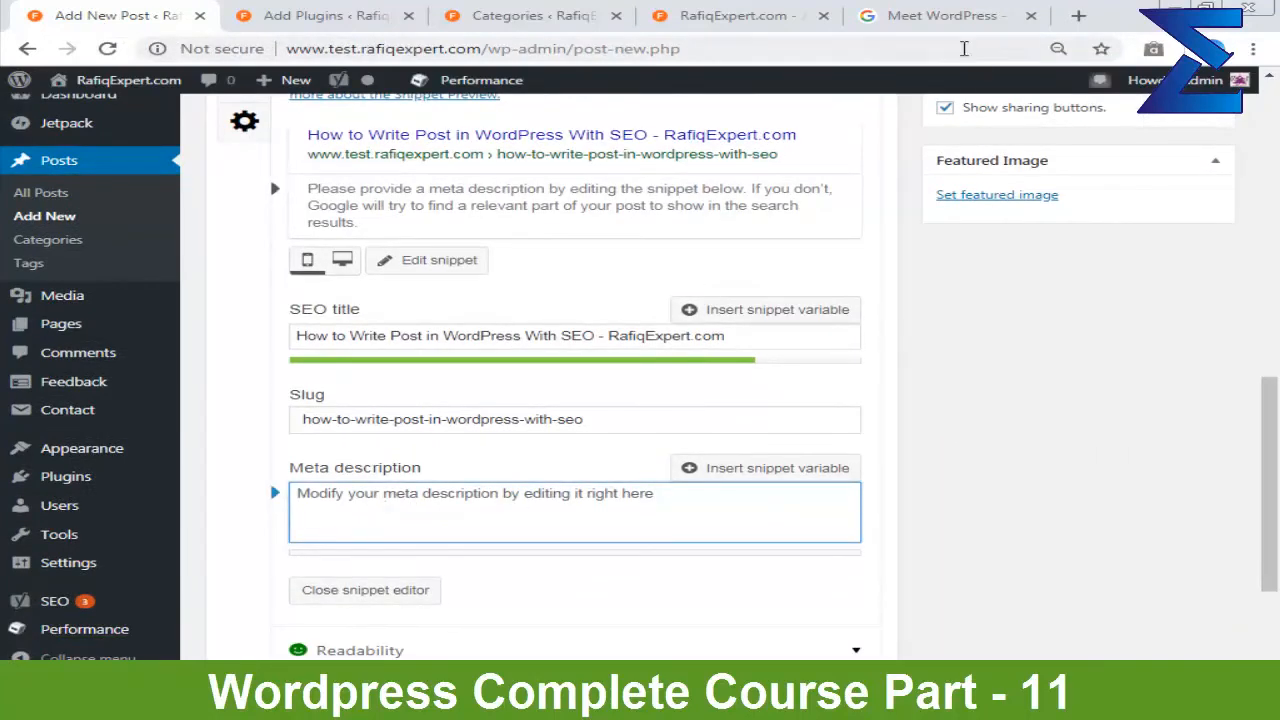
Step: Compare the empty meta description field once more with the description shown for the Quora result on Google
left_click(945, 15)
left_click(190, 347)
left_click_drag(200, 348, 600, 366)
left_click(110, 14)
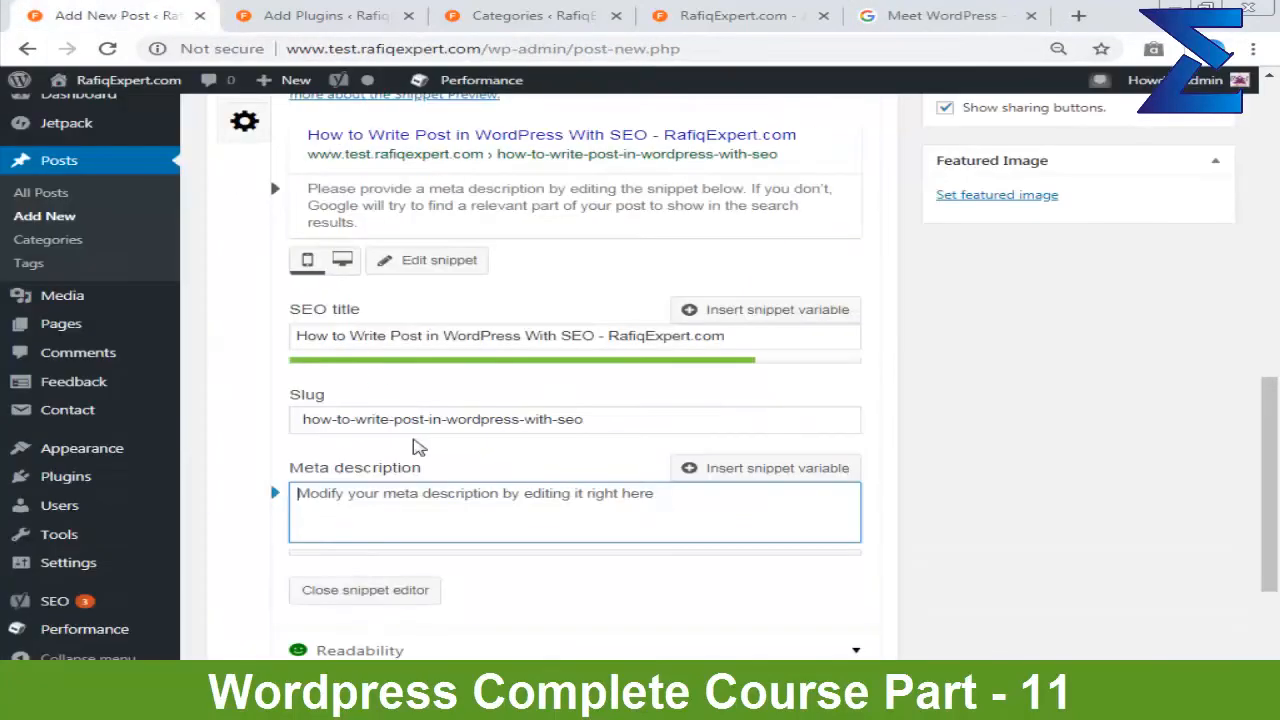
Step: Copy the two-line description of the Quora result on Google and paste it into the post's meta description
left_click(945, 15)
left_click(282, 362)
left_click_drag(190, 347, 592, 356)
right_click(532, 354)
left_click(557, 365)
left_click(110, 14)
left_click(655, 489)
key("ctrl+v")
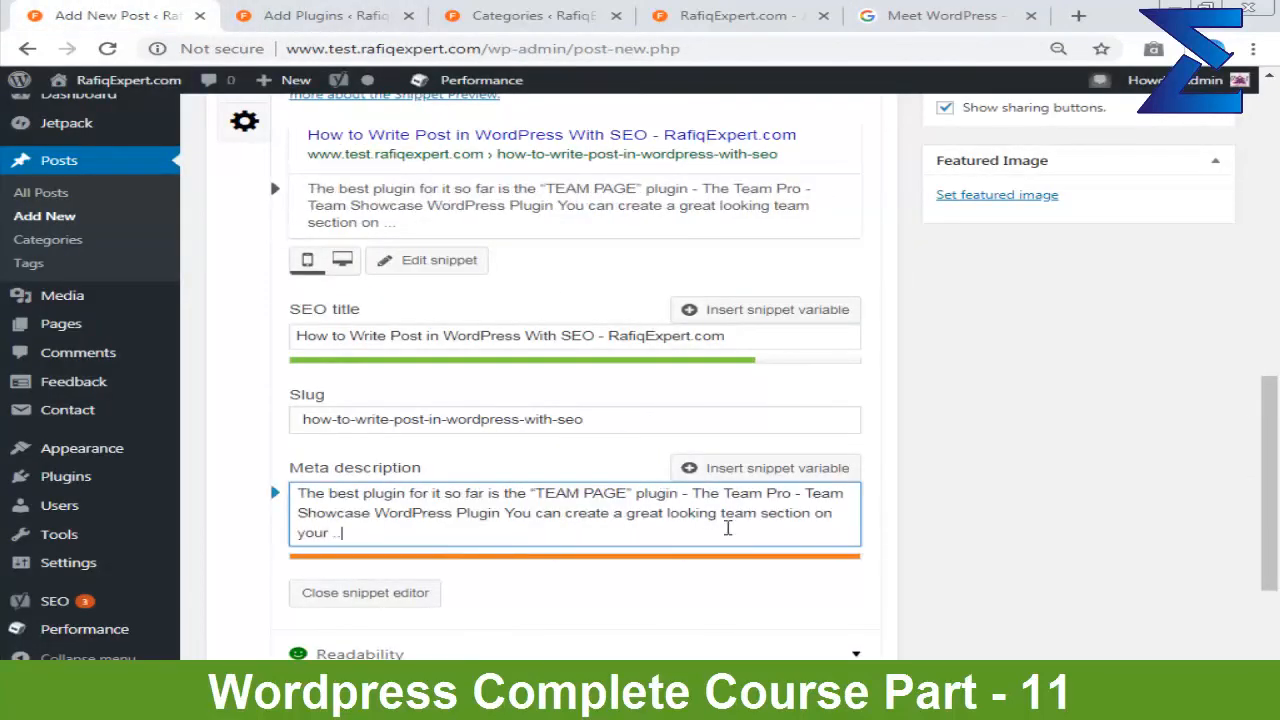
Step: Trim the end of the meta description so that it finishes with "a great looking team section."
left_click_drag(389, 540, 313, 540)
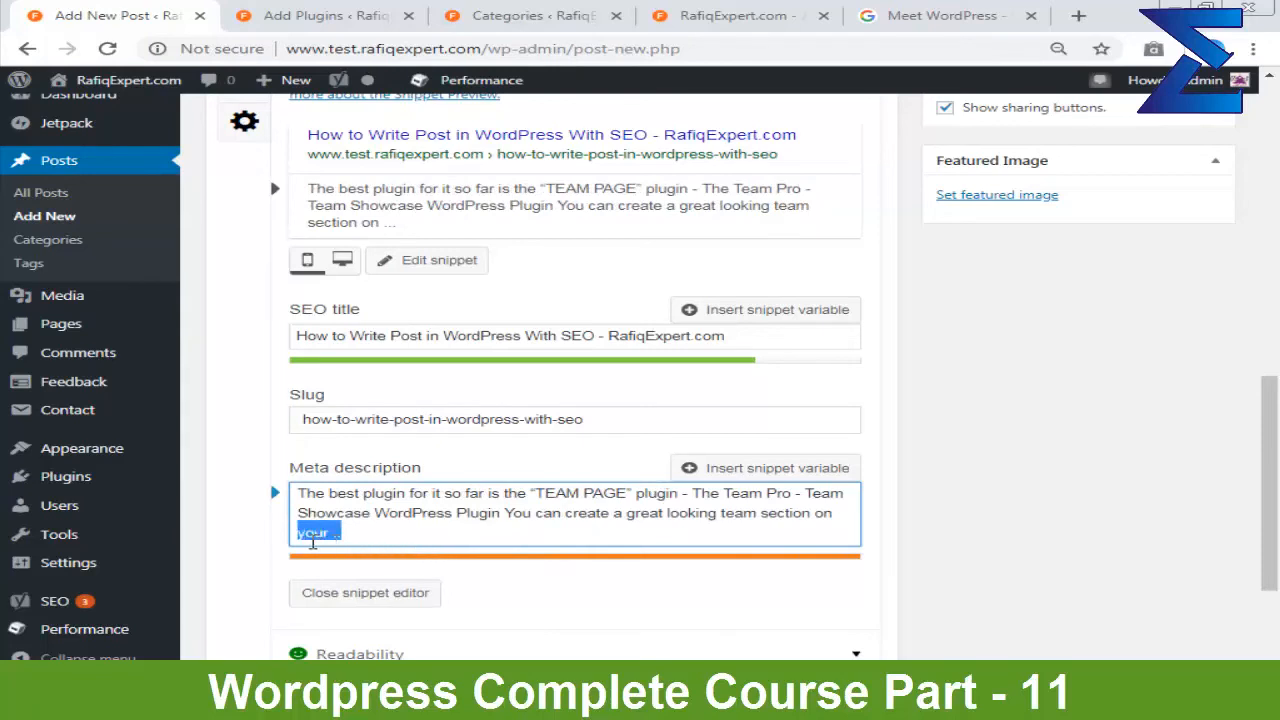
key("BackSpace")
key("BackSpace")
key("BackSpace")
key("BackSpace")
key("BackSpace")
type(".")
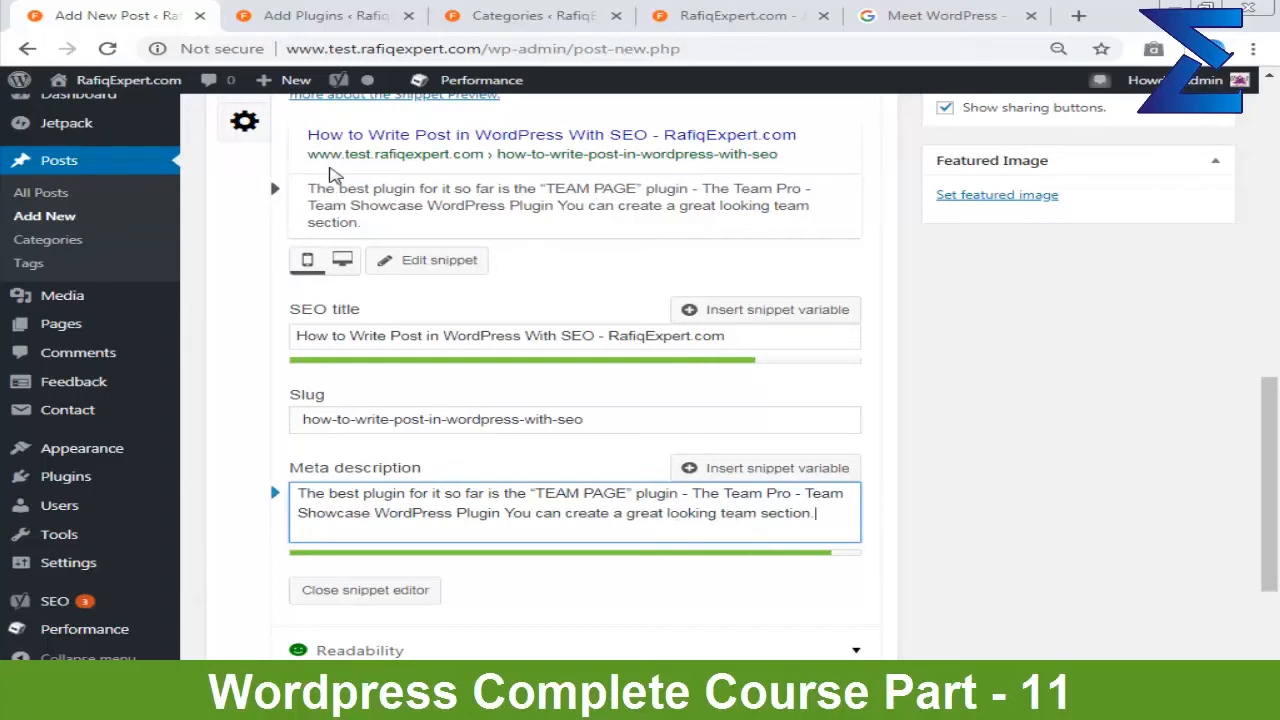
Step: Review the snippet preview and the post title, highlighting the title's wording and looking over the body's opening
scroll(1006, 396, "up", 2)
scroll(1006, 396, "up", 1)
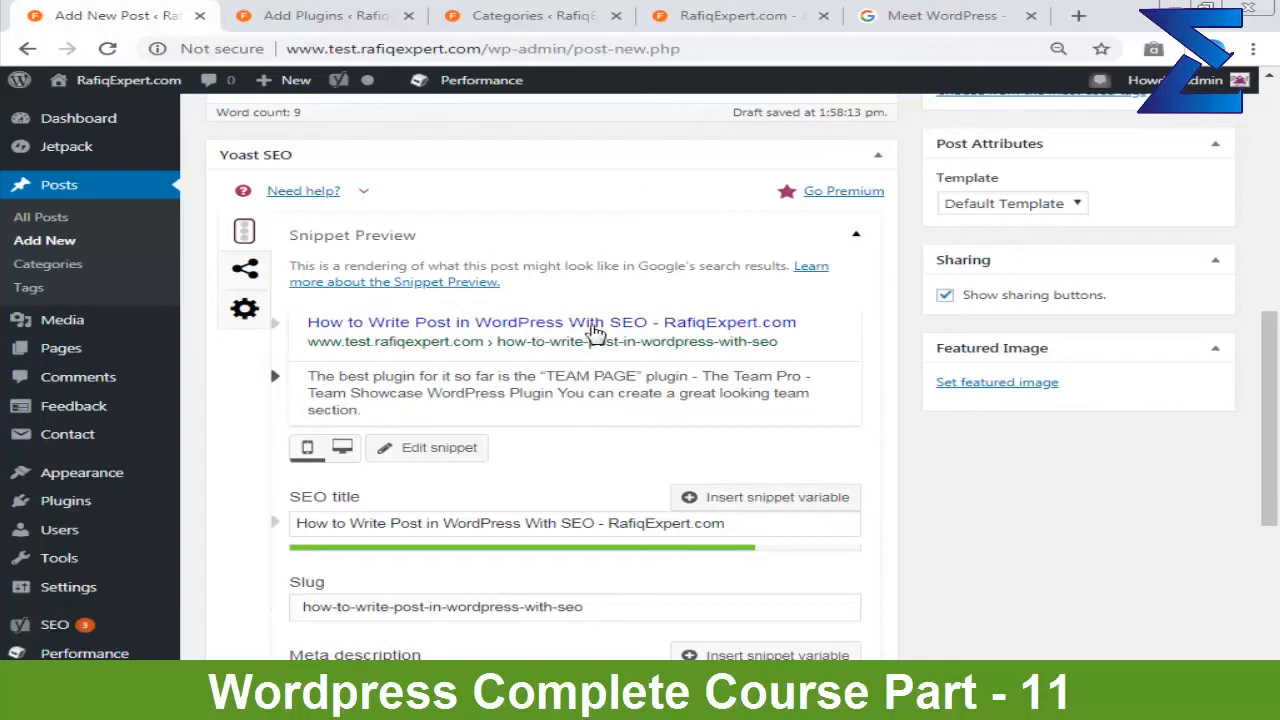
left_click(478, 392)
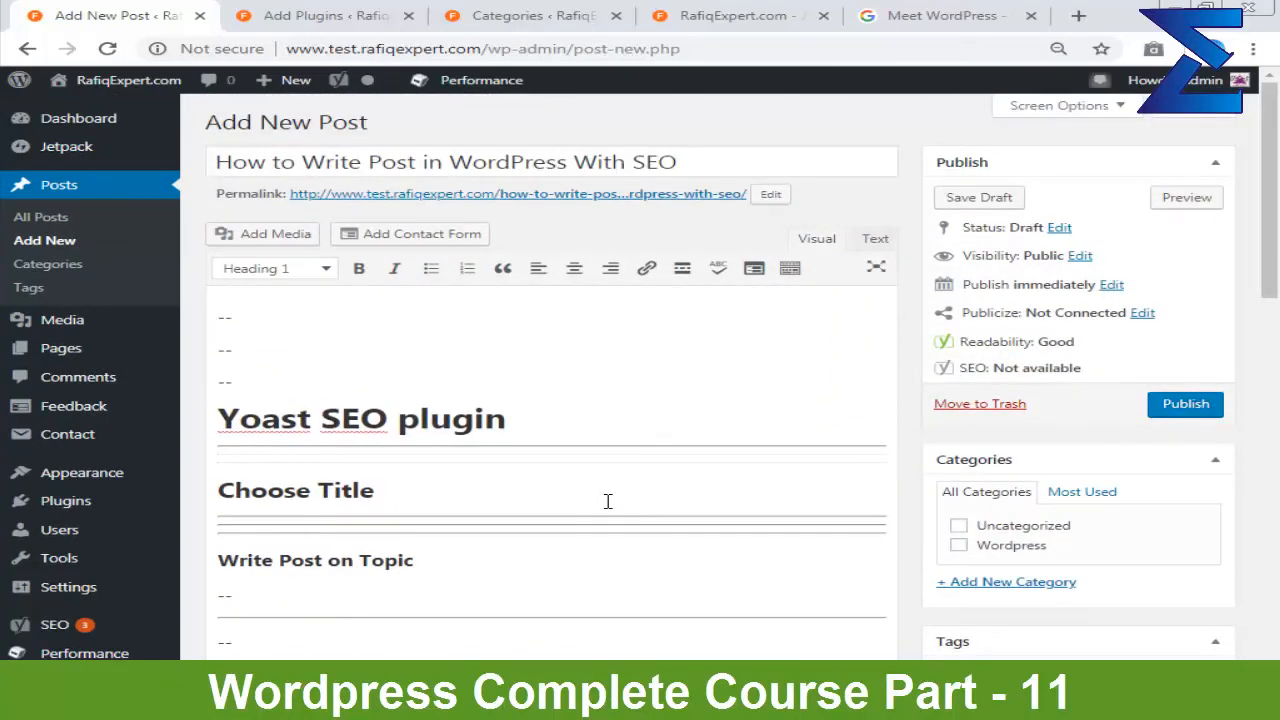
left_click(534, 434)
left_click_drag(488, 165, 759, 168)
left_click(759, 168)
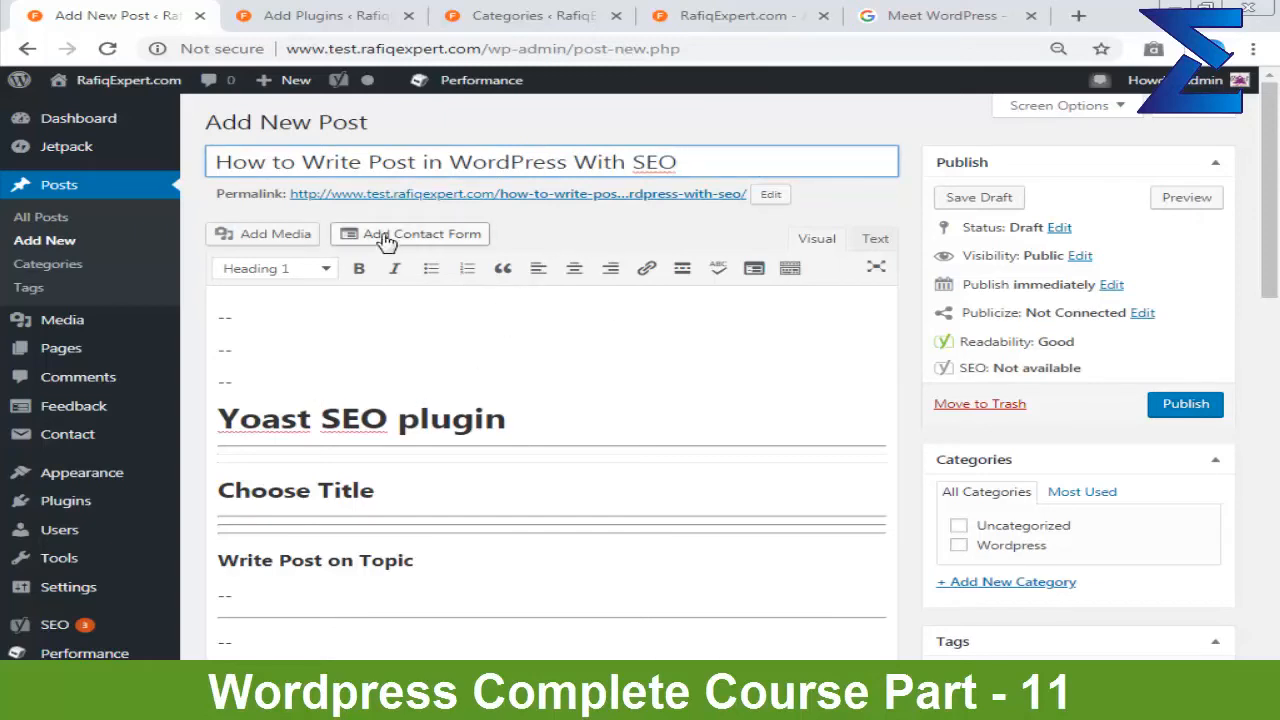
left_click_drag(324, 163, 597, 167)
key("Right")
left_click(454, 389)
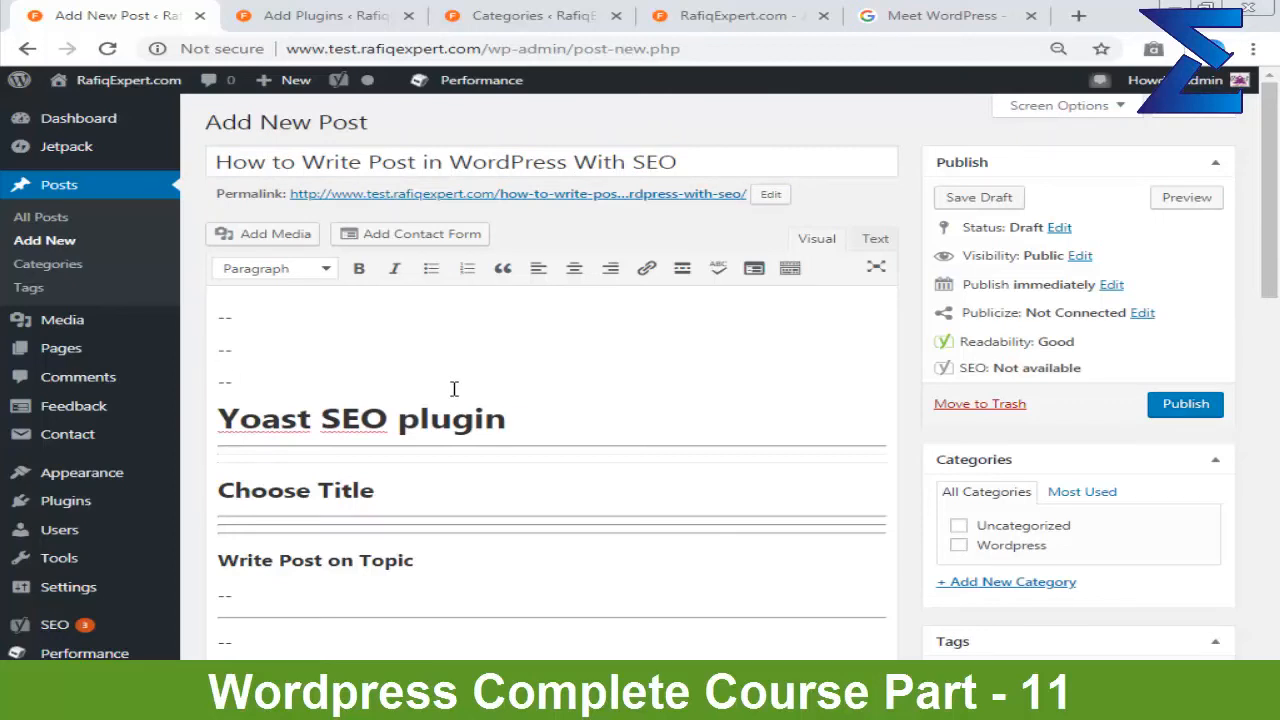
scroll(454, 389, "down", 15)
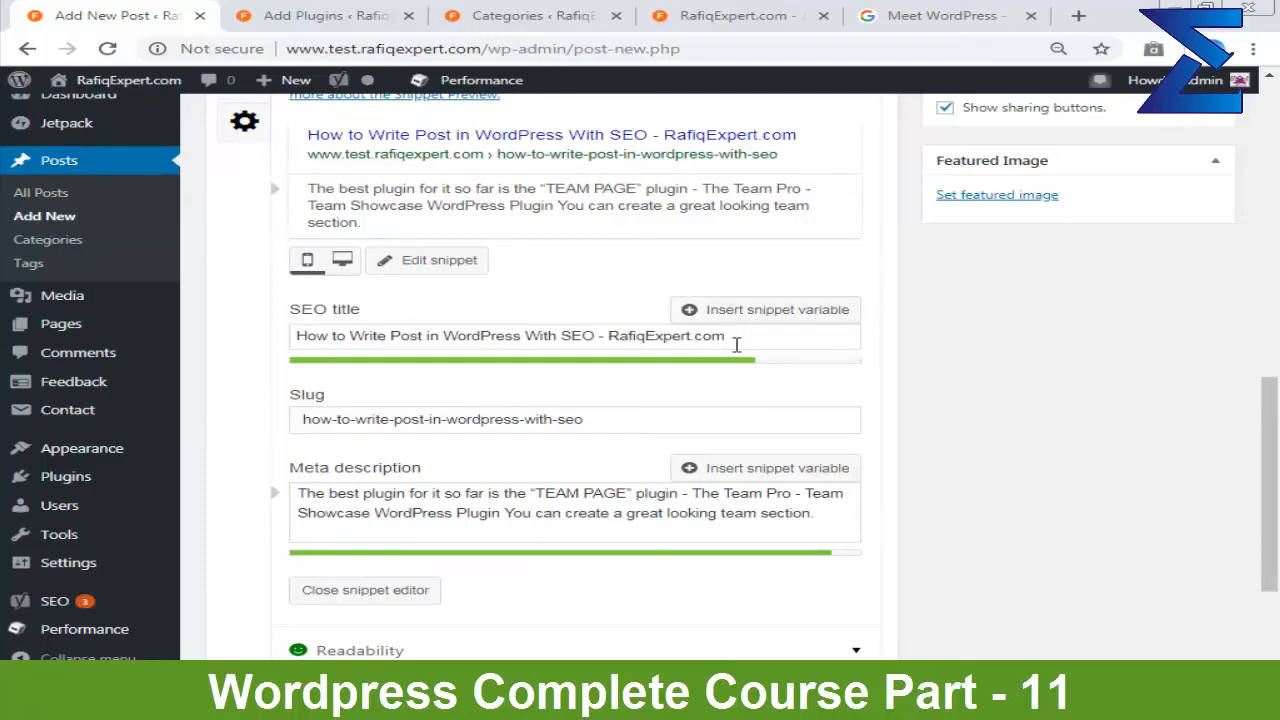
Step: Check on the Google results page where the Quora result's title and description are cut off, and return to the post
left_click(940, 15)
left_click(566, 379)
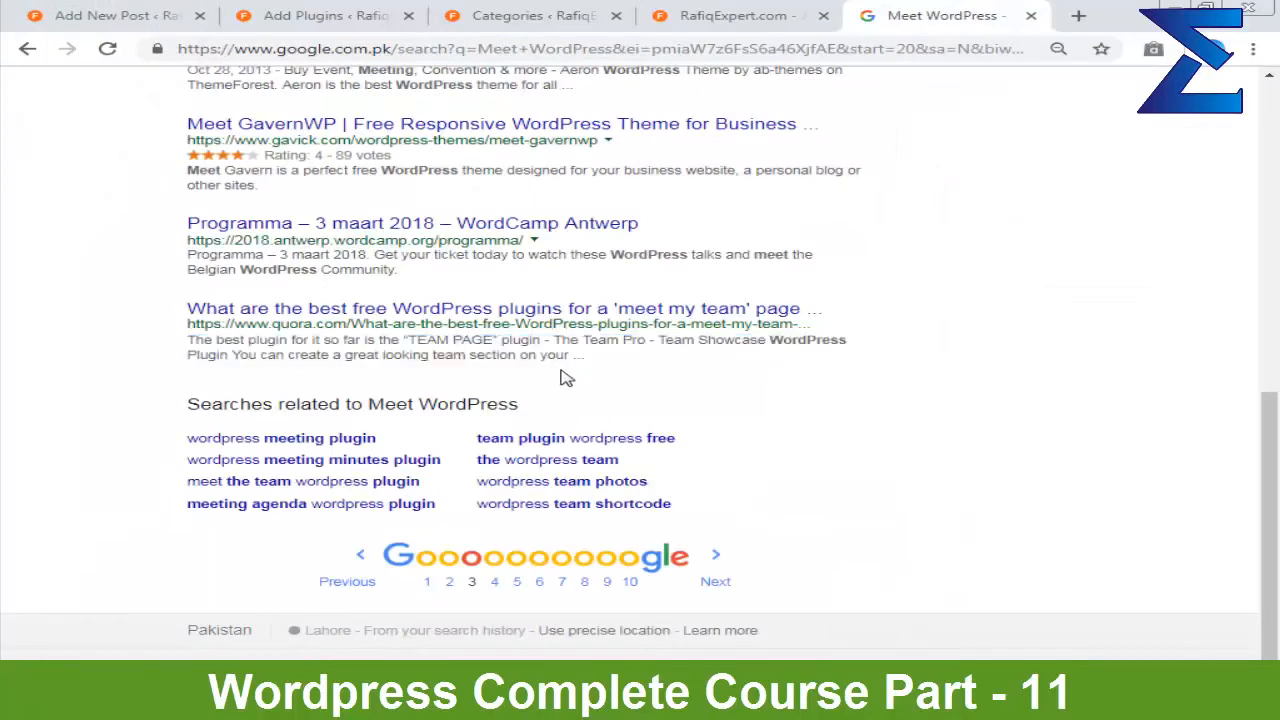
double_click(580, 362)
left_click(600, 361)
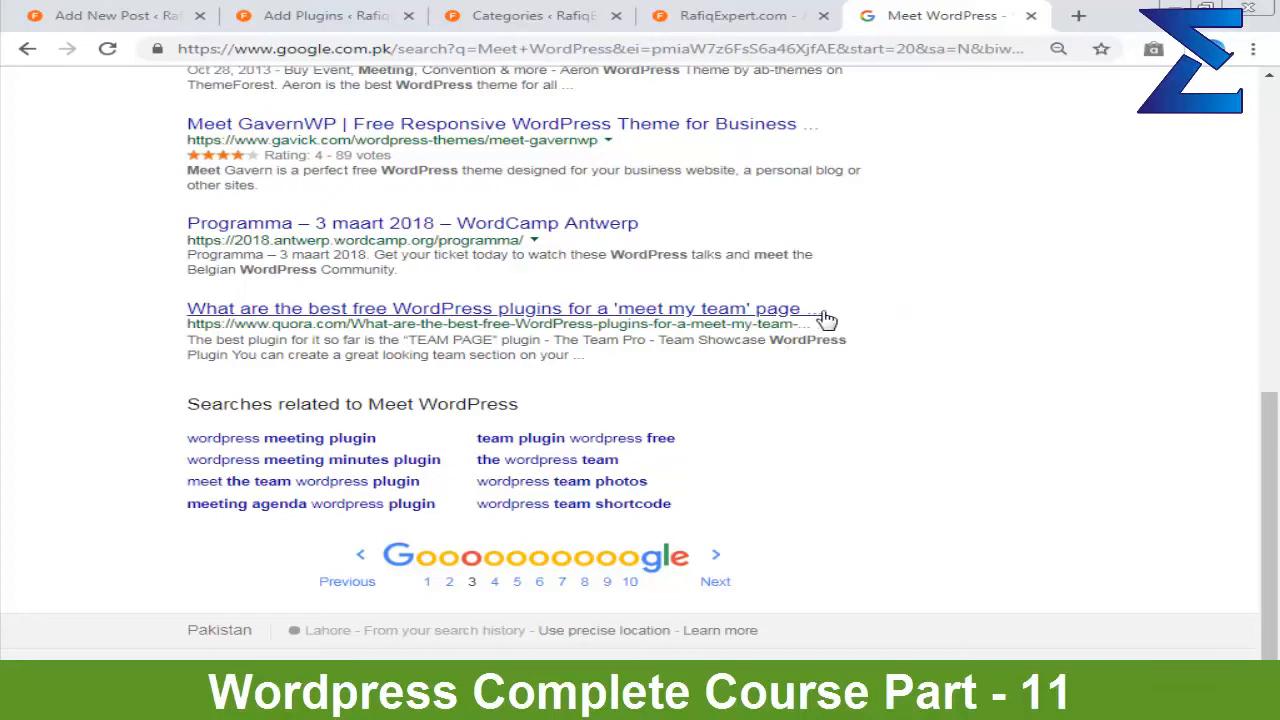
left_click(100, 15)
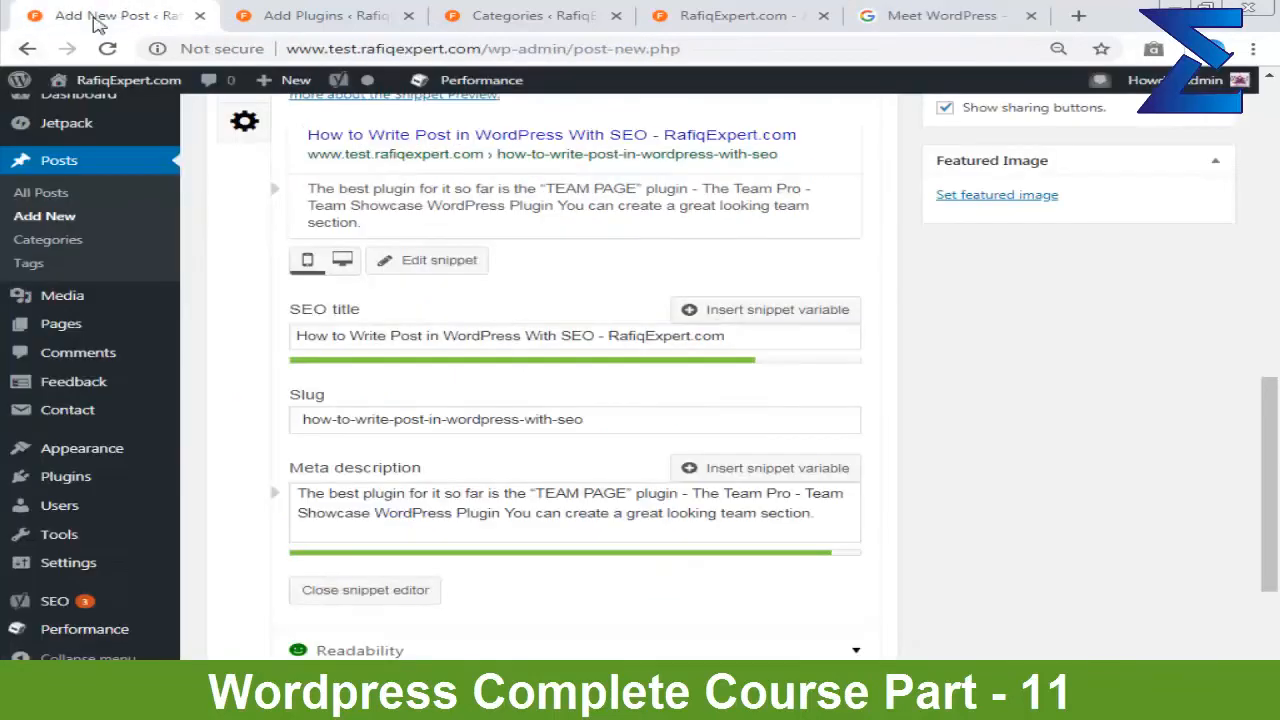
Step: Inspect the snippet's SEO title and highlight the full text of the meta description
left_click(584, 495)
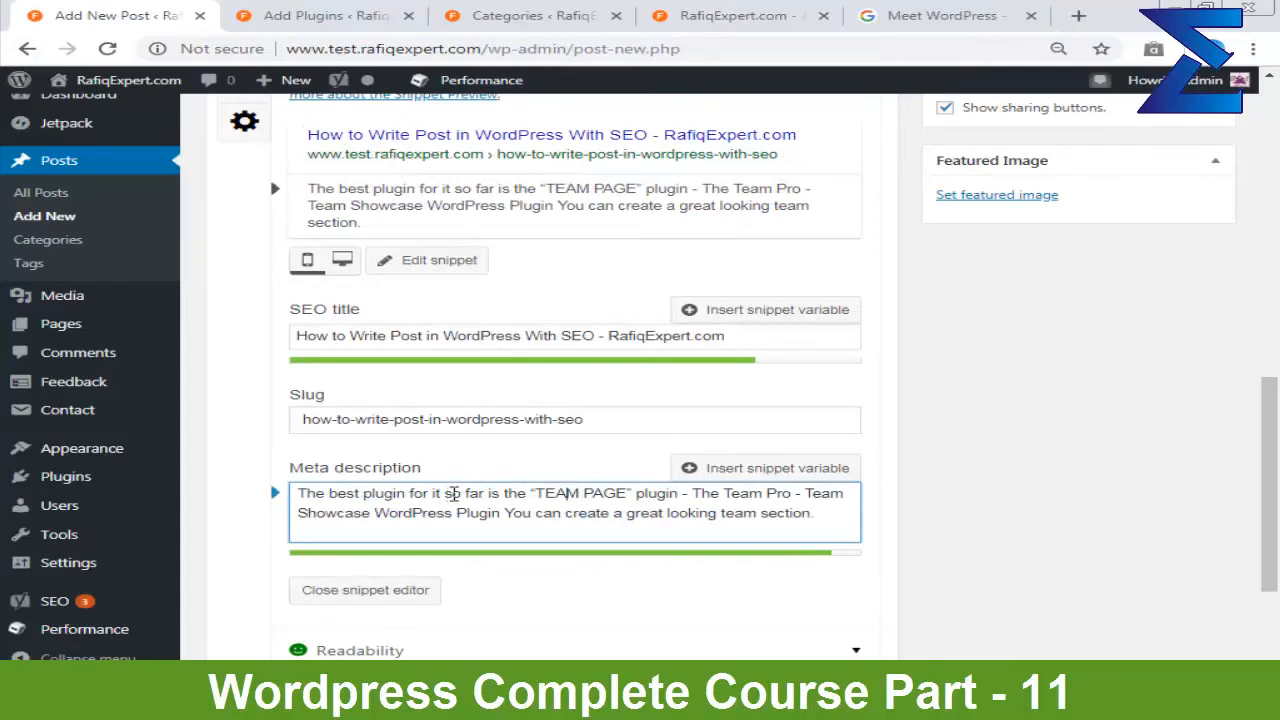
left_click(741, 347)
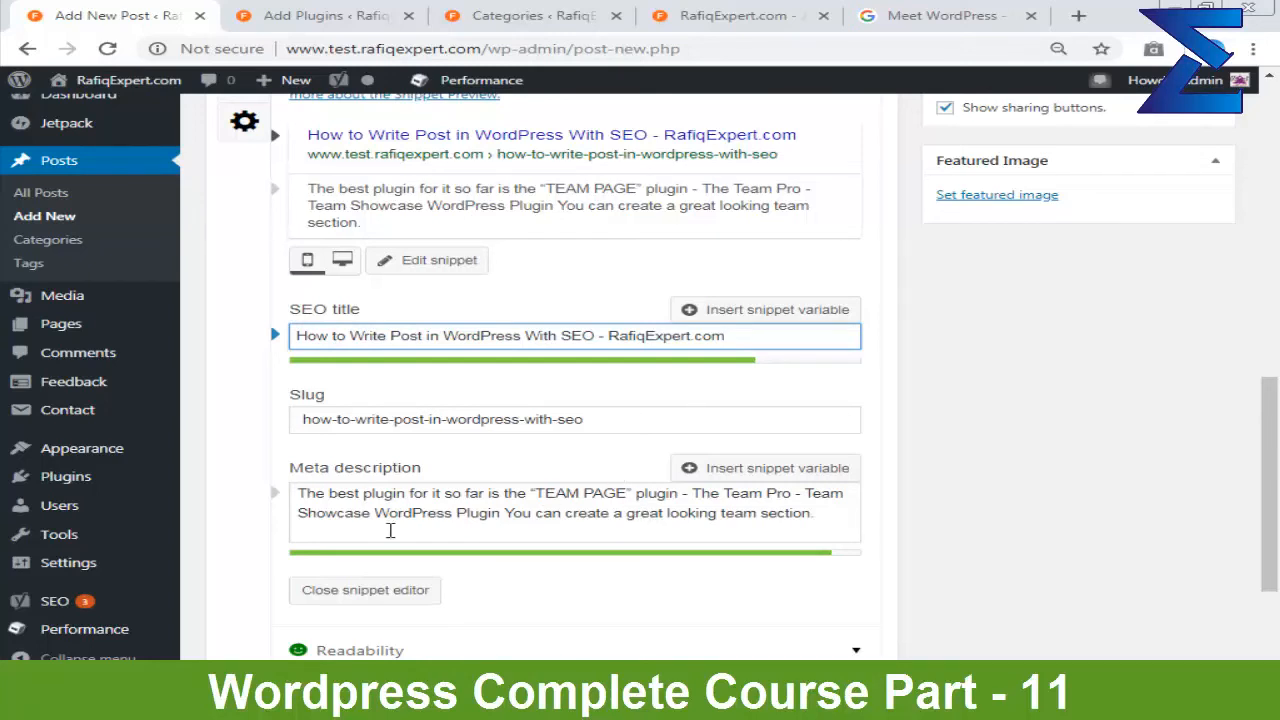
left_click_drag(311, 497, 823, 523)
left_click(823, 523)
Step: Compare the post's title, headings and body repeatedly with the SEO title, slug and meta description in the Yoast snippet
scroll(765, 503, "up", 6)
scroll(765, 503, "up", 3)
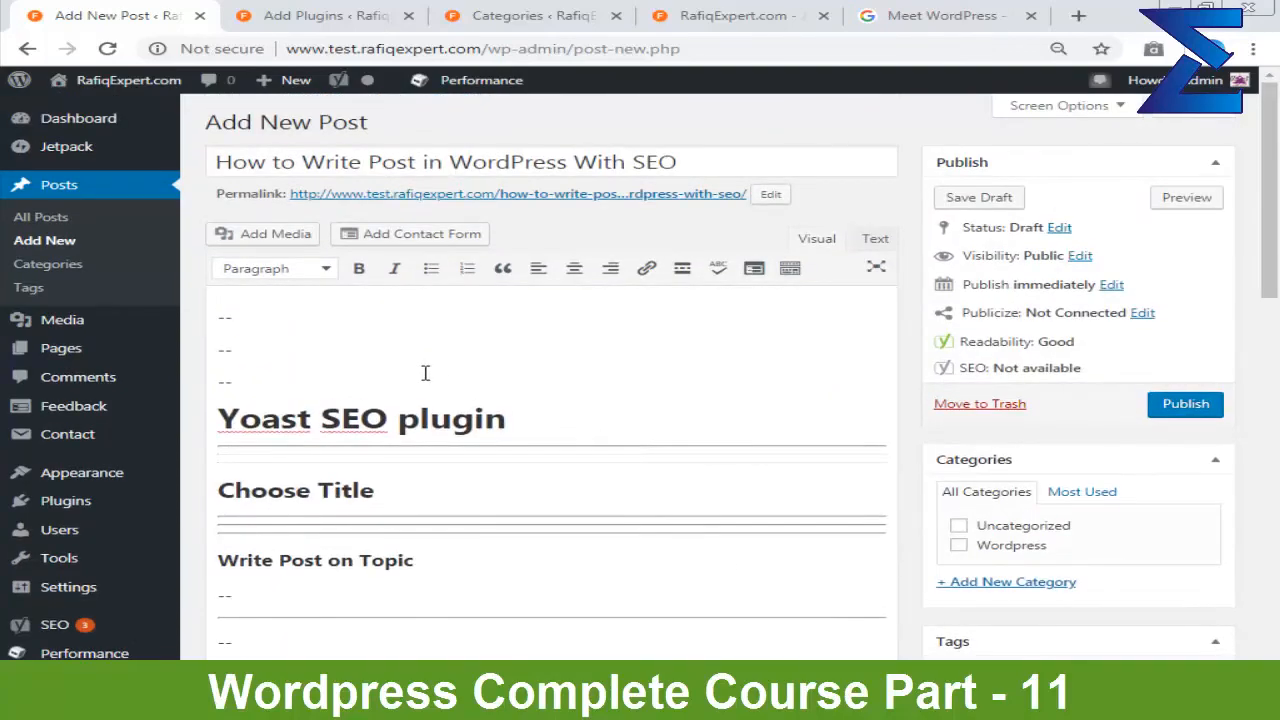
scroll(420, 371, "down", 10)
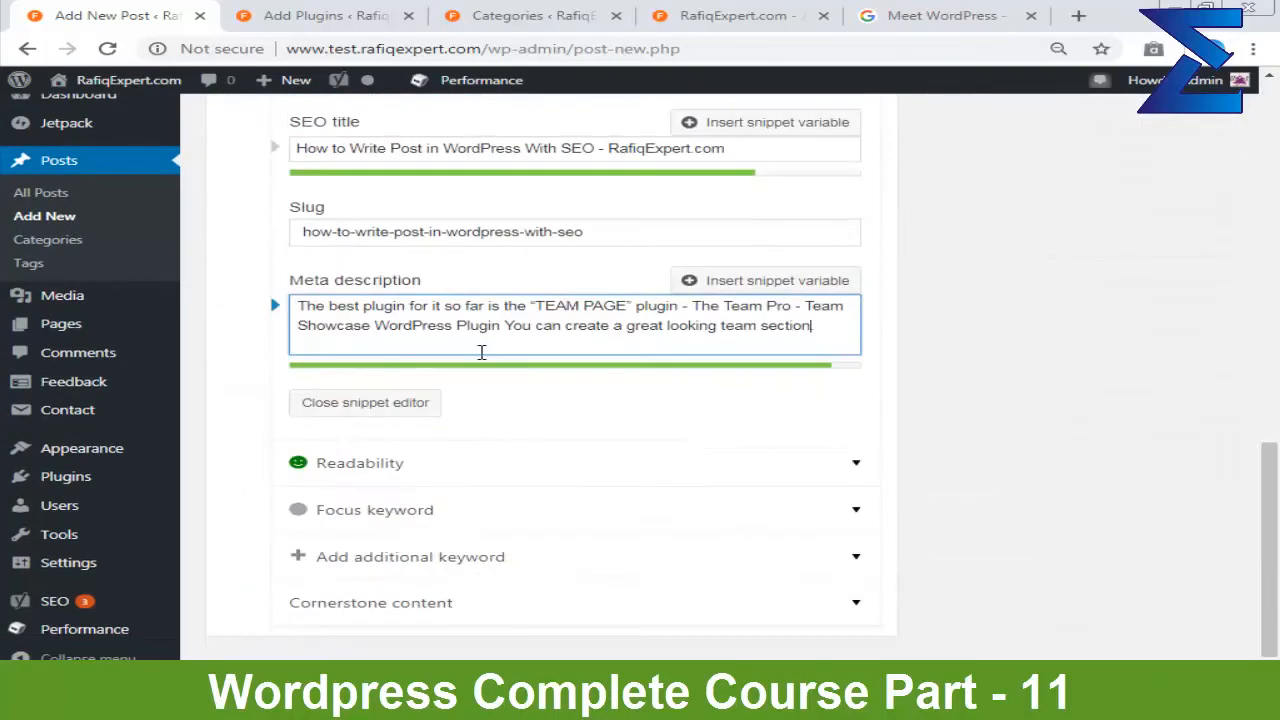
scroll(481, 352, "up", 10)
scroll(480, 354, "down", 9)
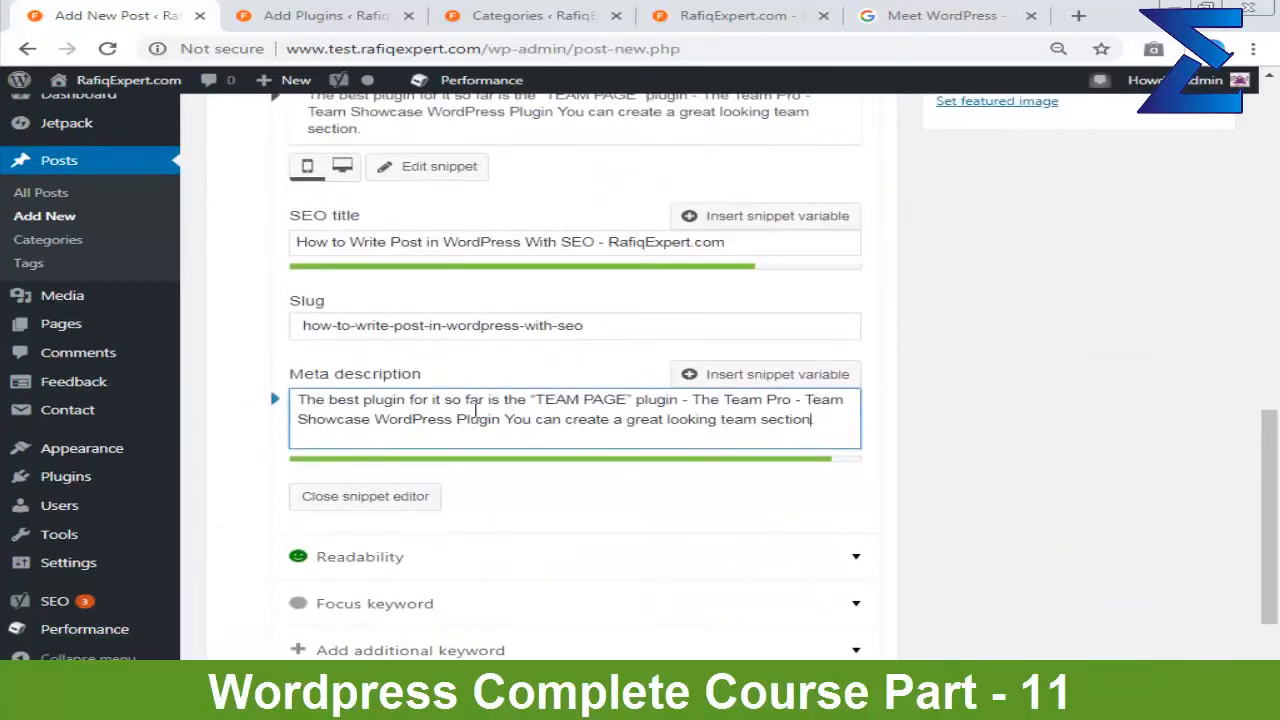
scroll(470, 420, "up", 10)
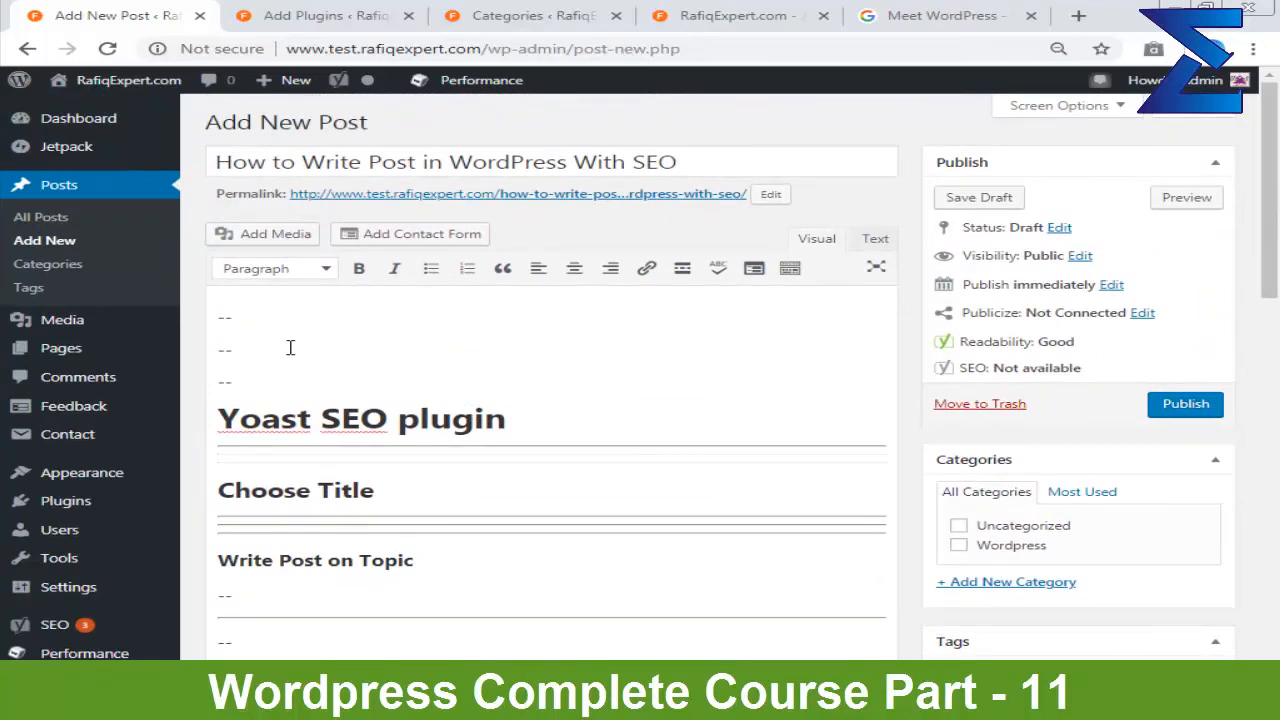
scroll(289, 349, "down", 10)
scroll(474, 570, "down", 2)
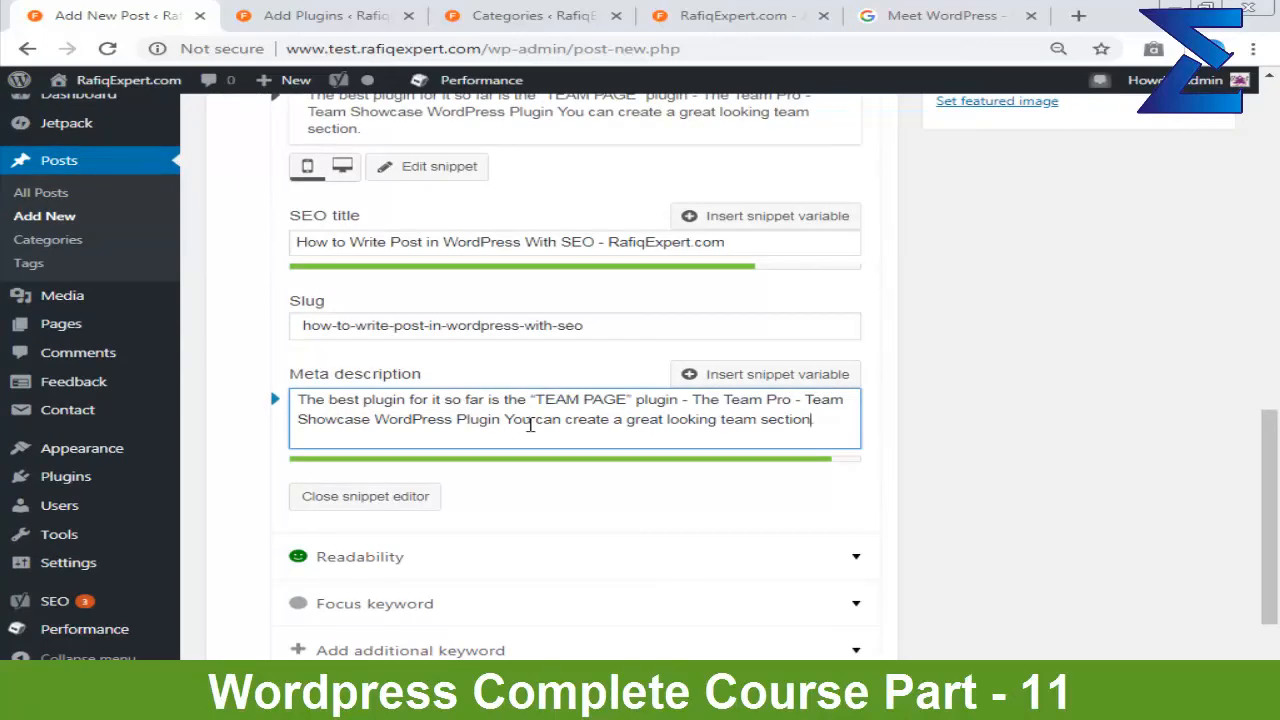
scroll(530, 424, "up", 12)
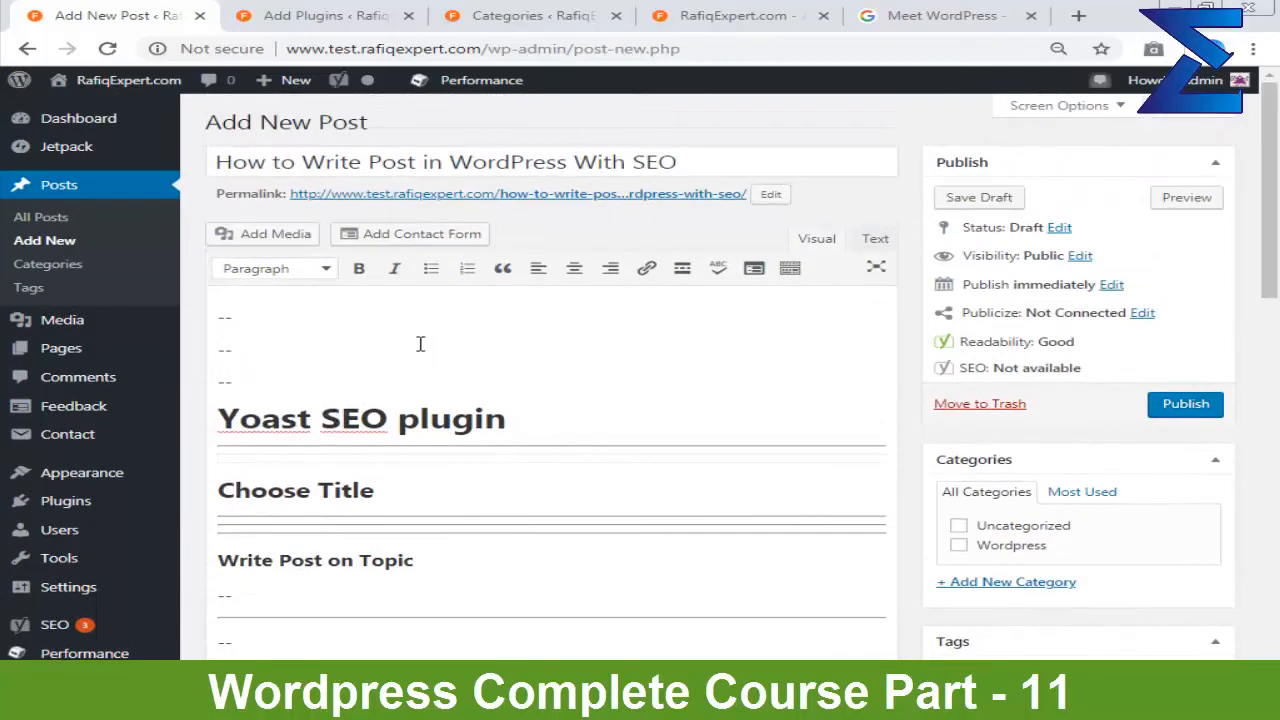
scroll(410, 324, "down", 12)
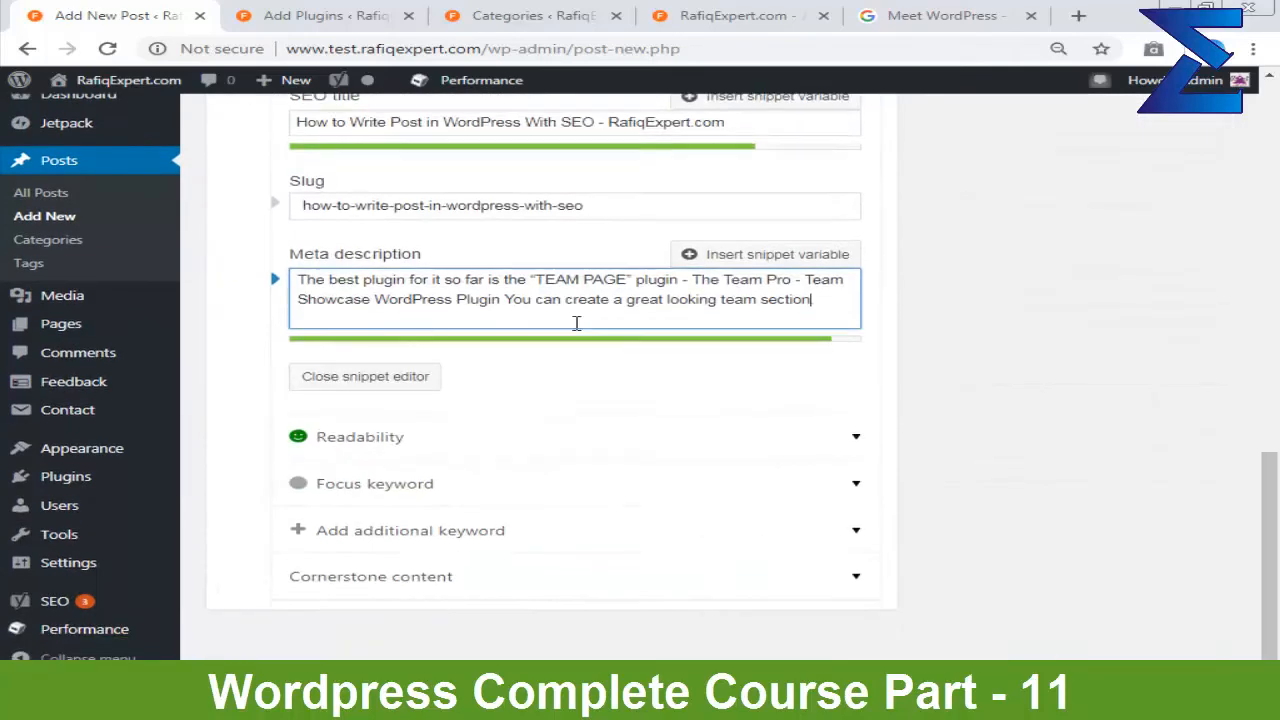
scroll(471, 289, "up", 12)
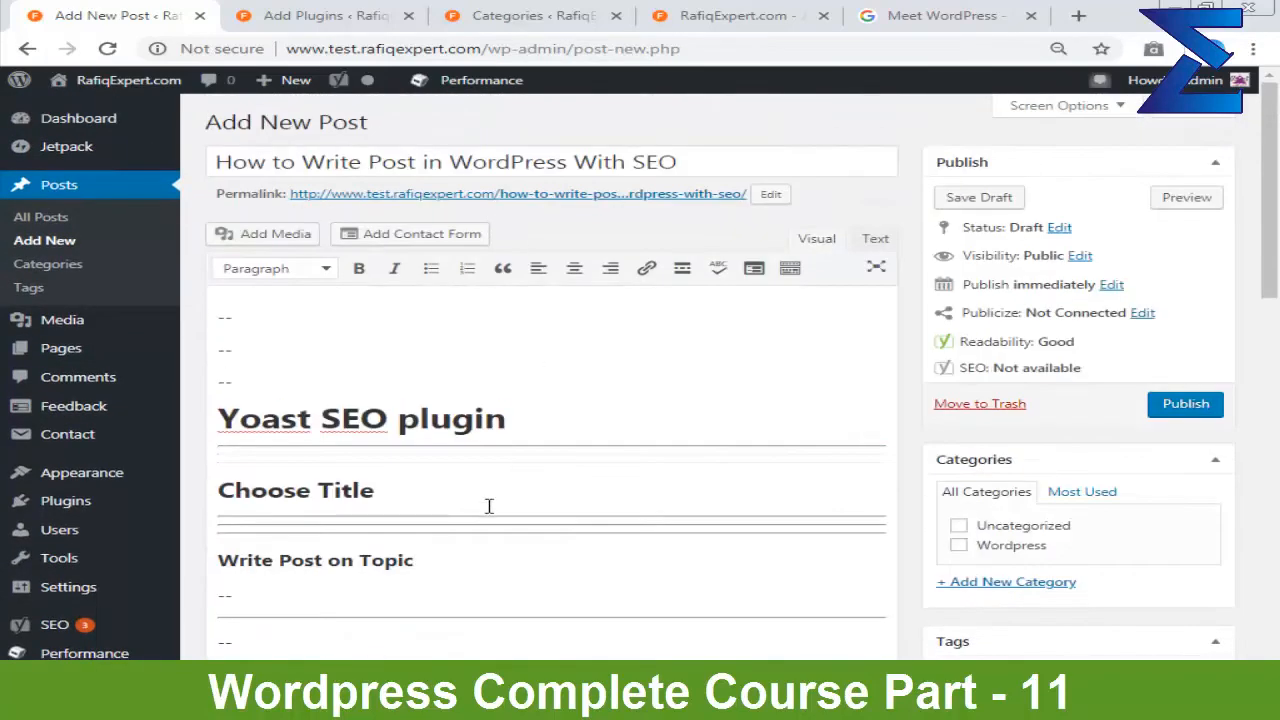
scroll(489, 506, "down", 7)
scroll(480, 572, "down", 4)
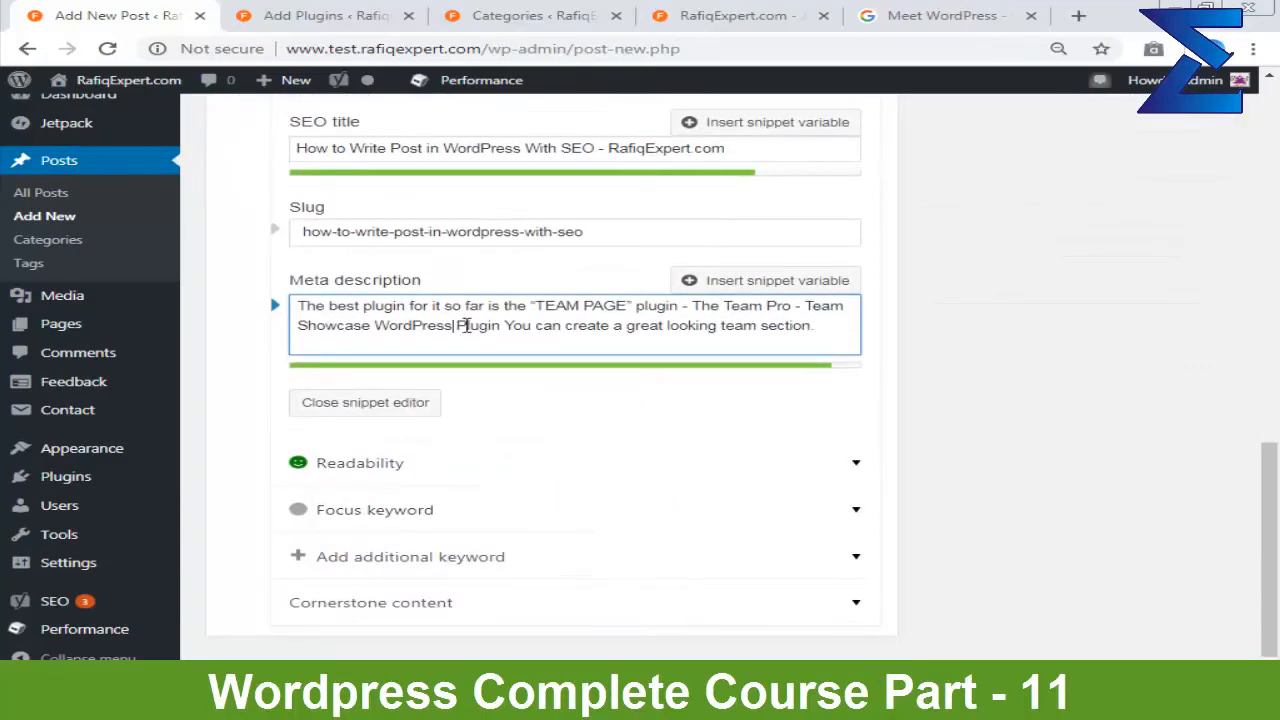
scroll(457, 329, "up", 10)
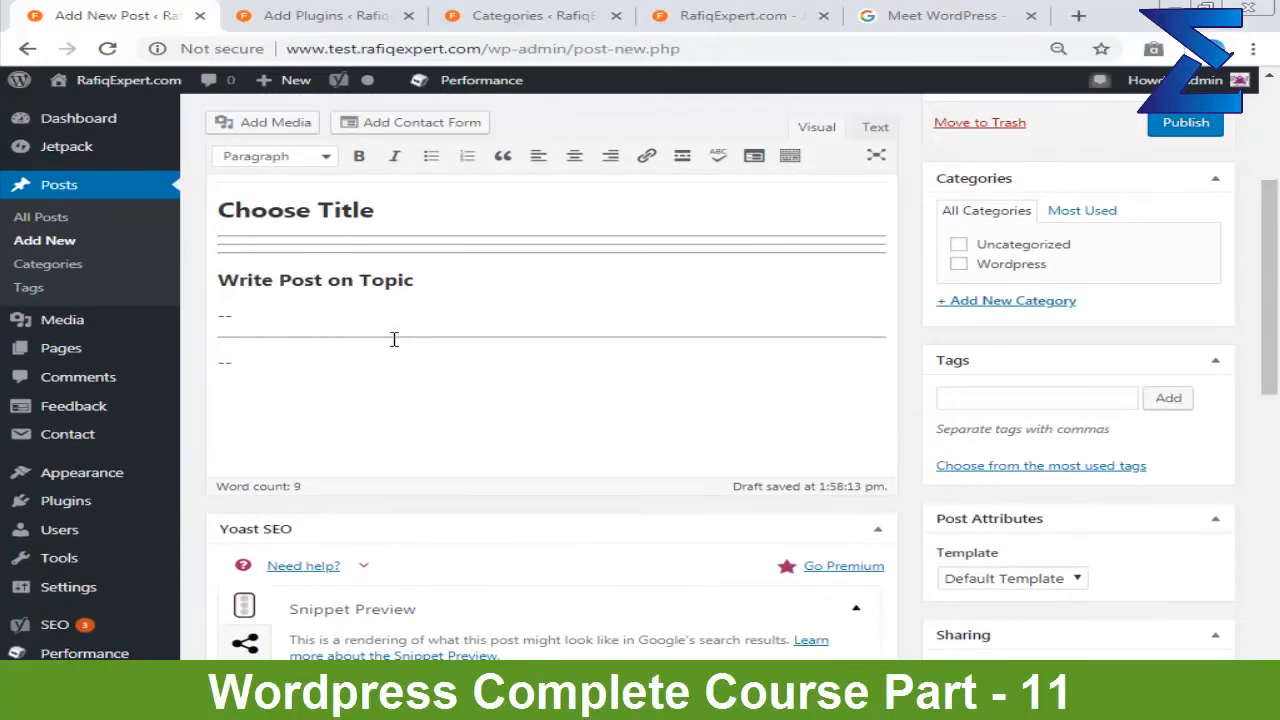
scroll(397, 331, "down", 5)
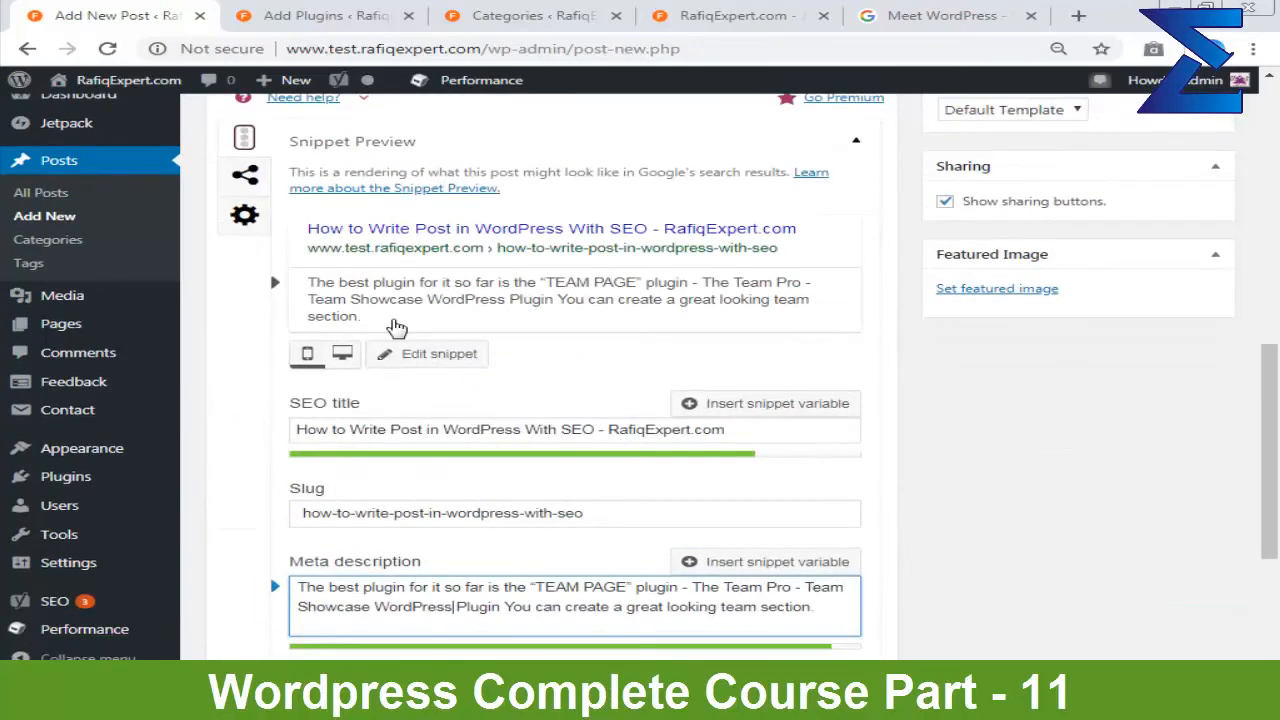
scroll(395, 329, "down", 1)
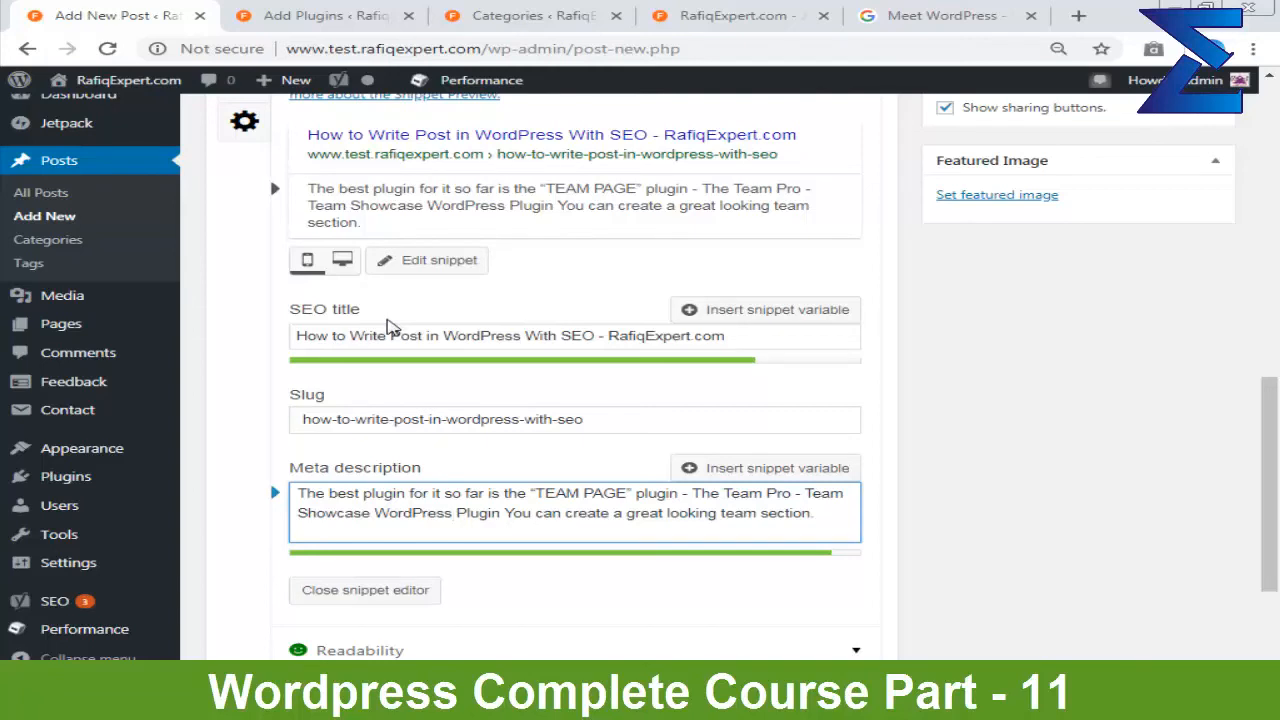
scroll(390, 328, "down", 3)
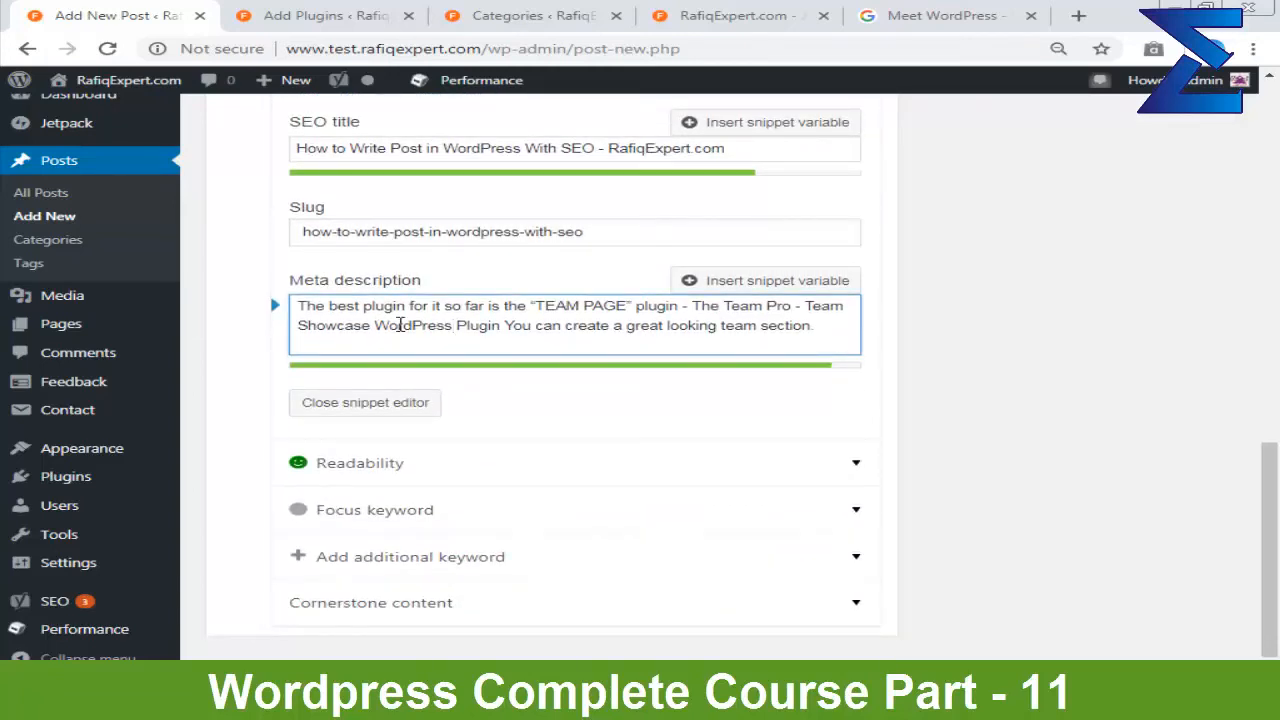
scroll(400, 322, "down", 1)
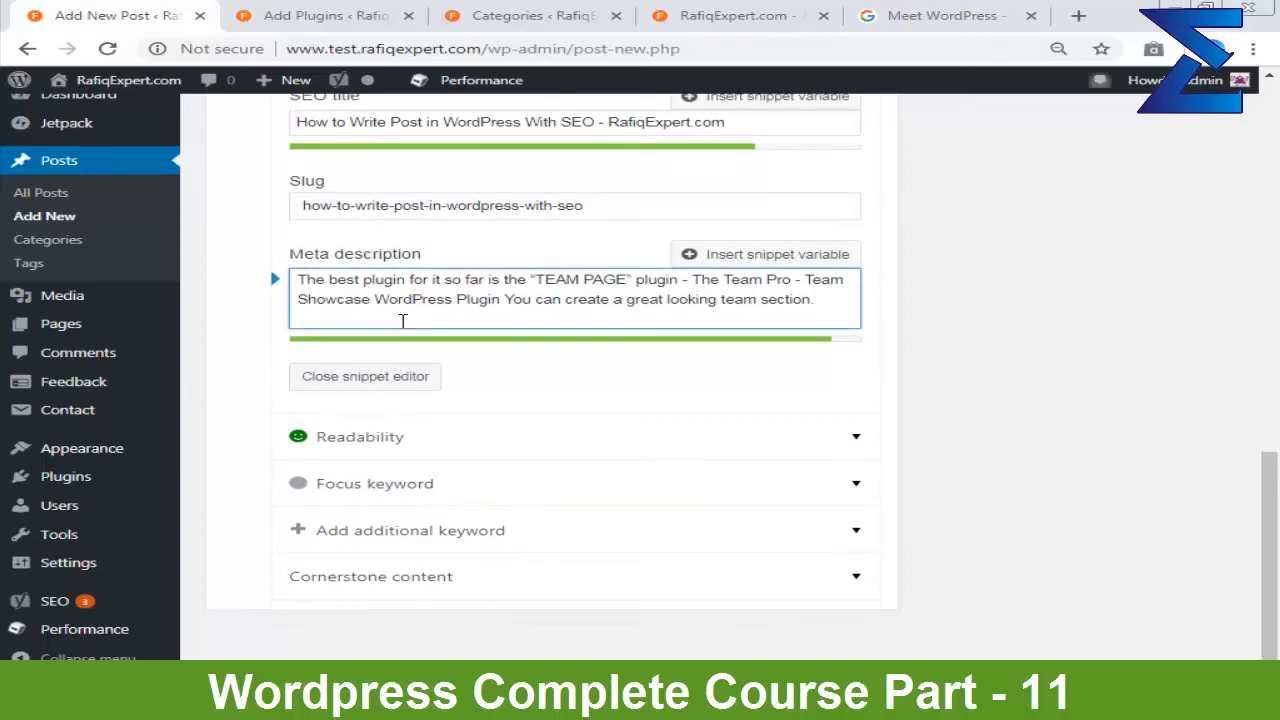
Step: Expand the Focus keyword section and examine its analysis results, including the notes on images and internal links
left_click(535, 491)
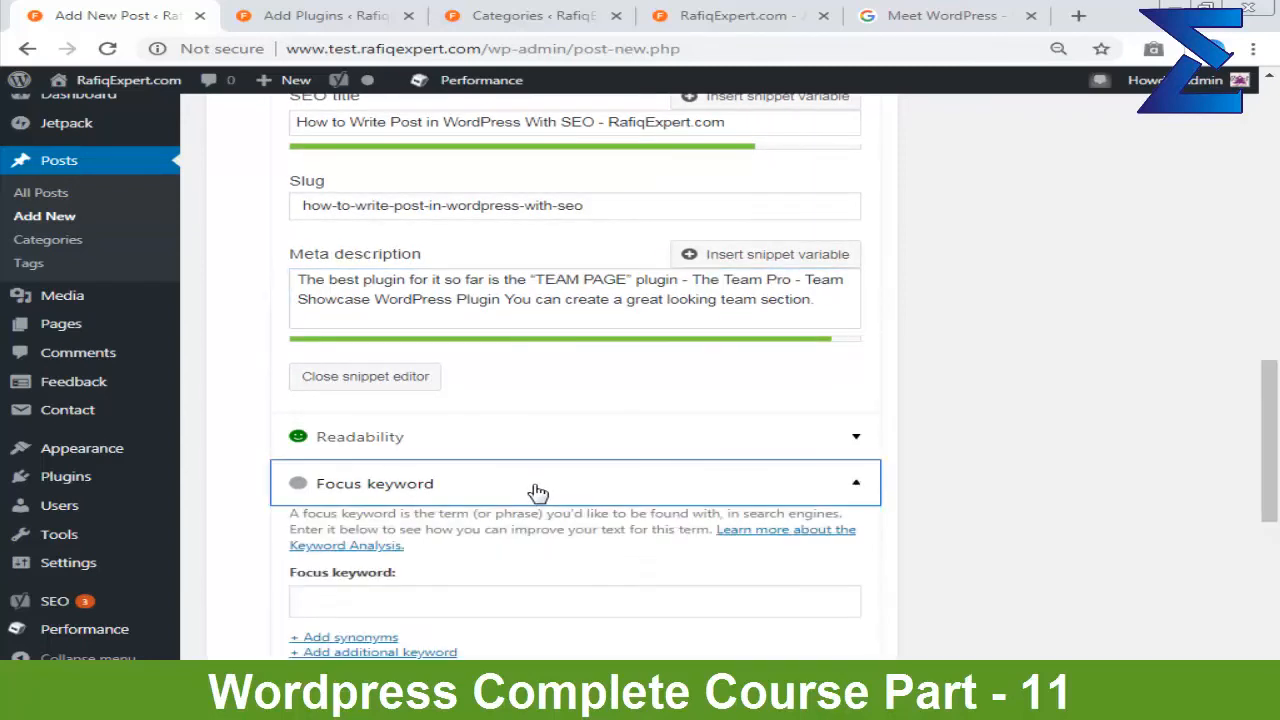
scroll(528, 460, "down", 3)
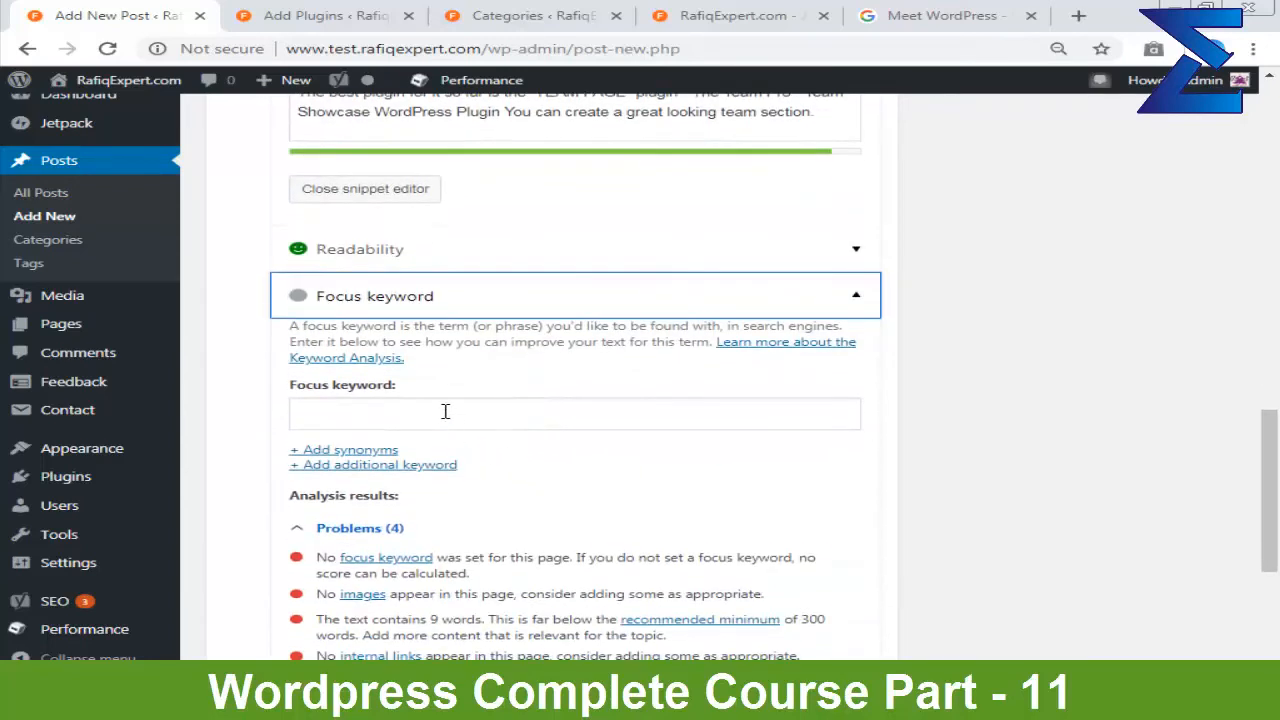
scroll(441, 399, "down", 3)
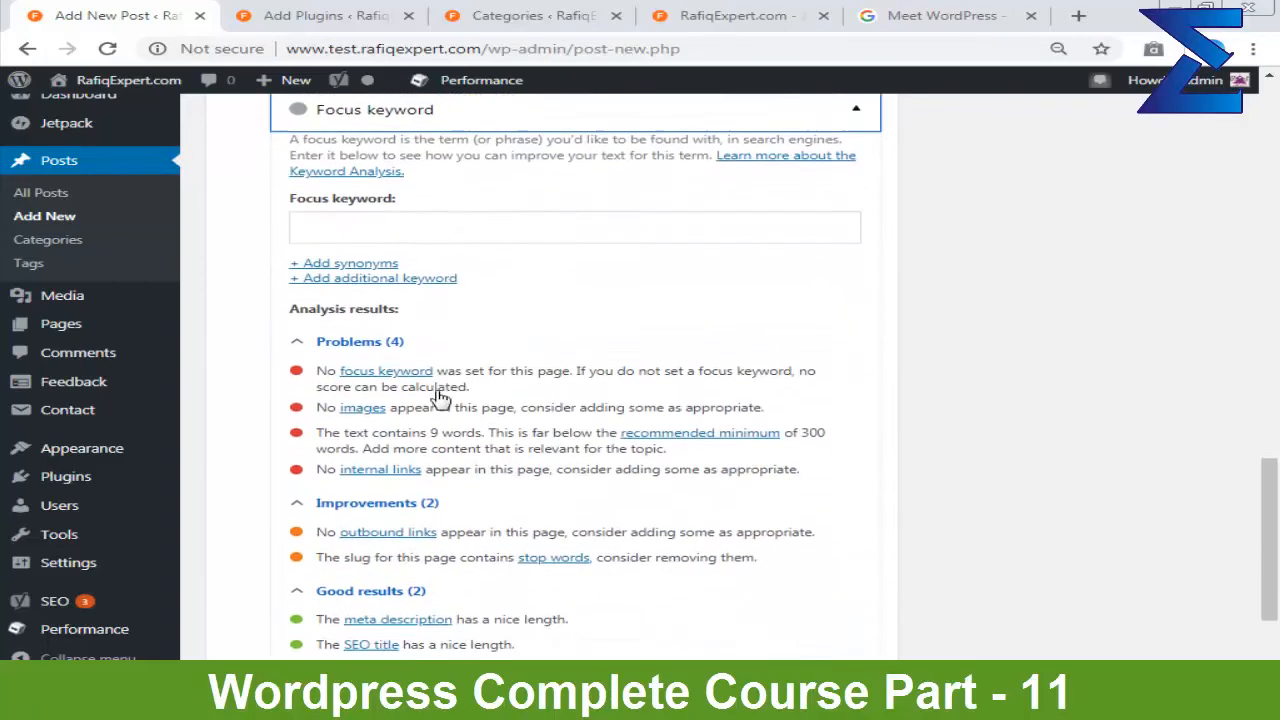
left_click_drag(406, 410, 447, 418)
left_click(490, 398)
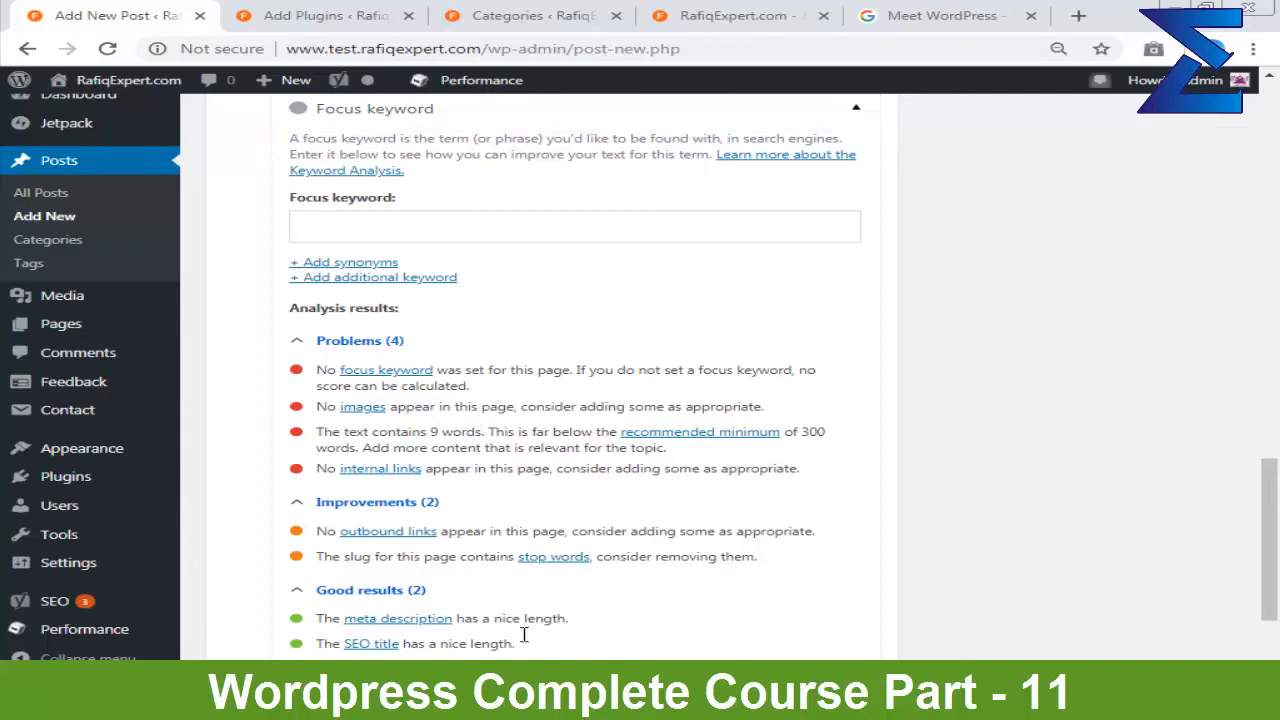
scroll(355, 550, "down", 1)
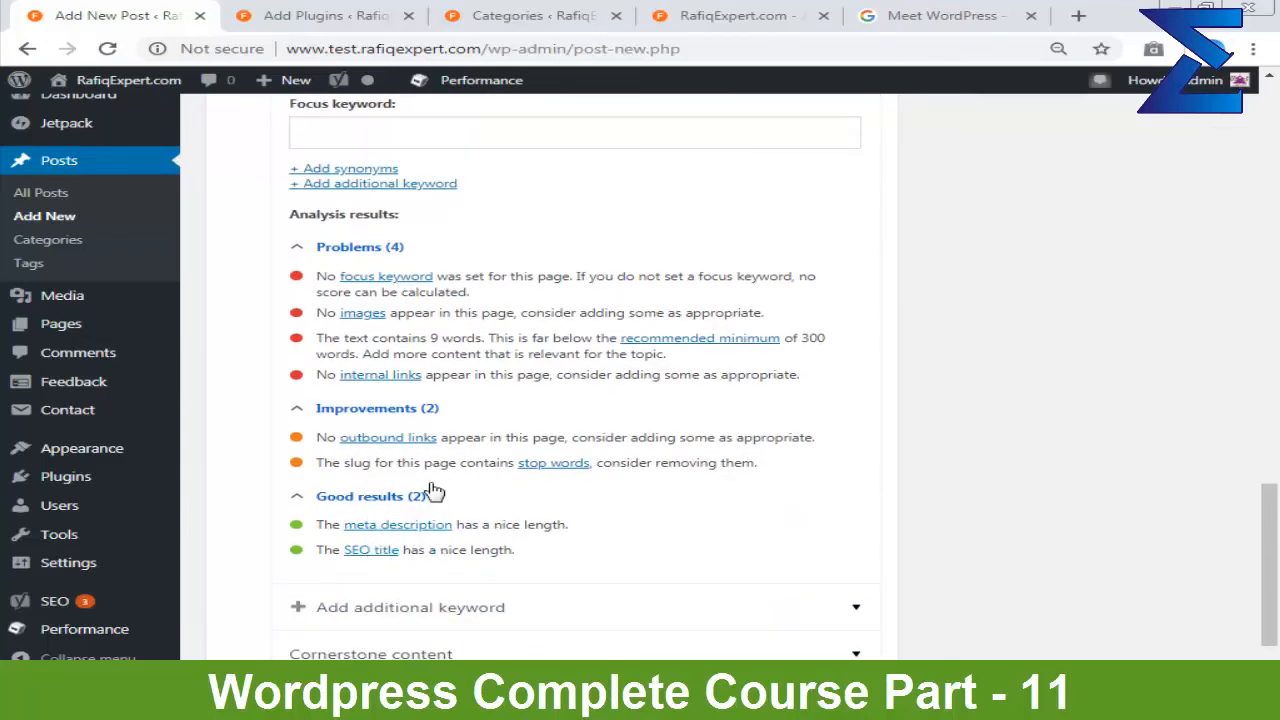
scroll(420, 478, "up", 1)
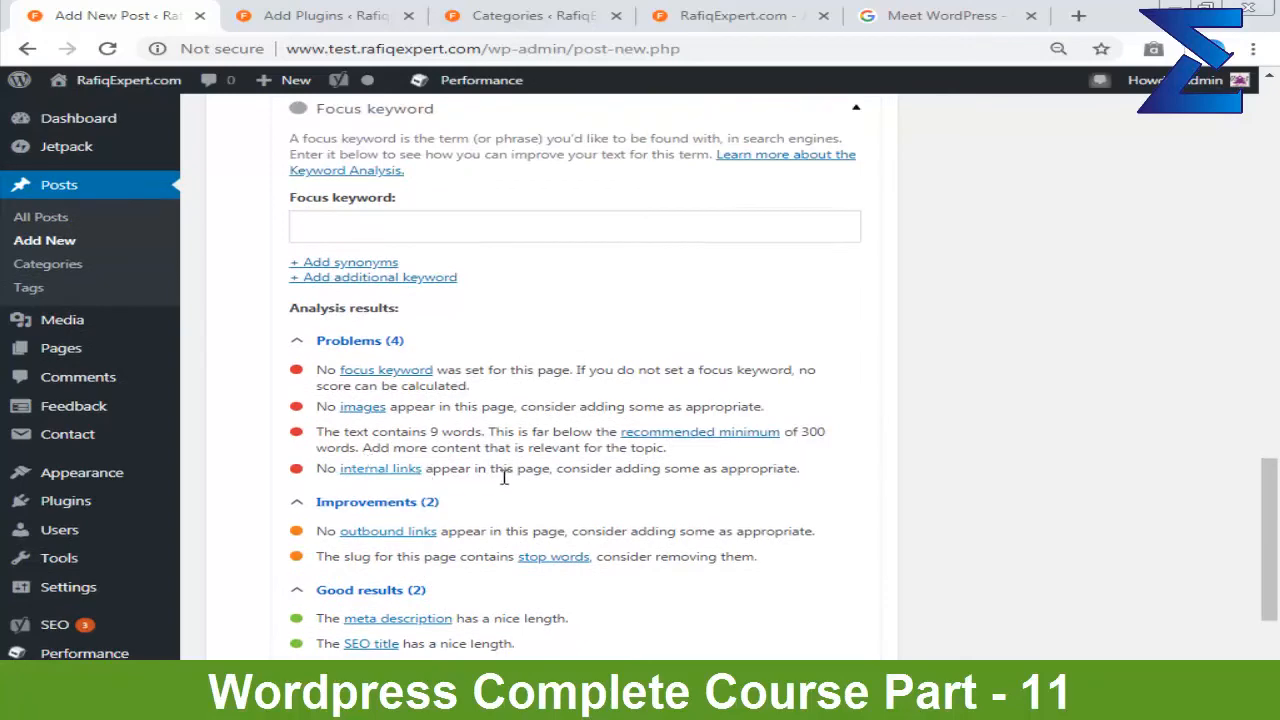
left_click_drag(316, 468, 479, 456)
left_click(500, 376)
Step: Copy "WordPress With SEO" from the post title and paste it as the Yoast focus keyword
scroll(500, 376, "up", 20)
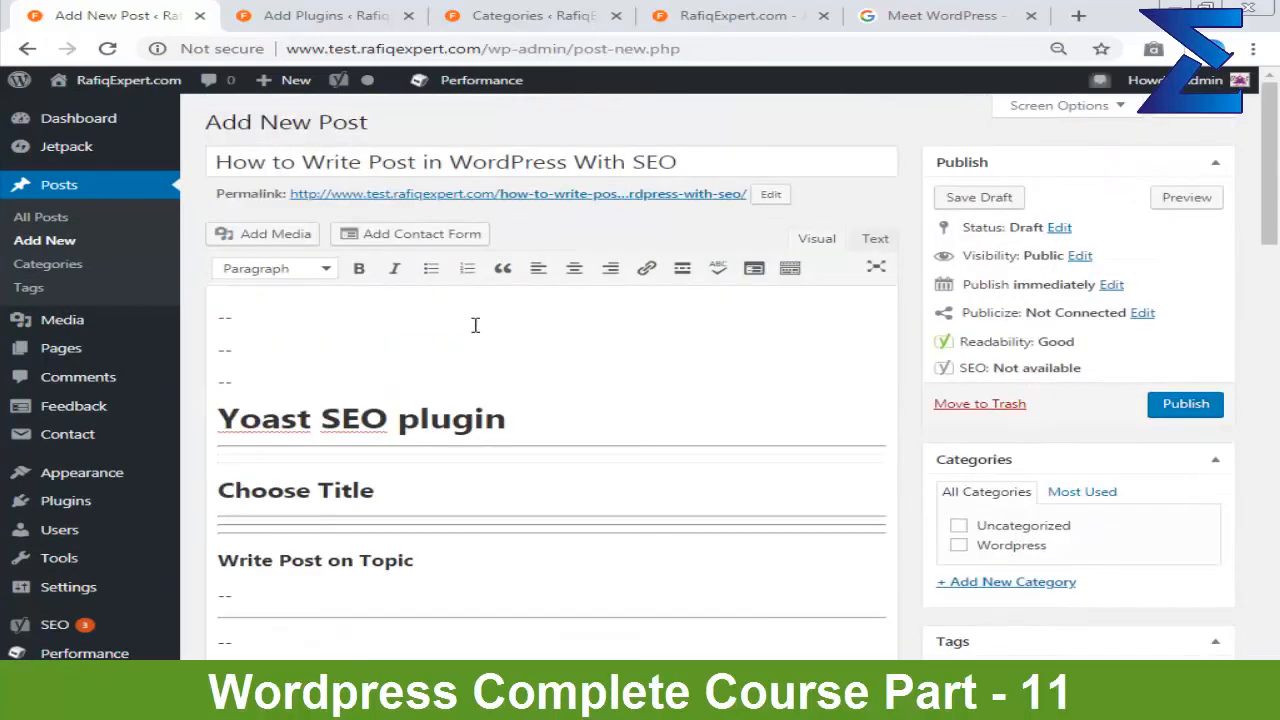
left_click_drag(450, 163, 694, 163)
right_click(552, 168)
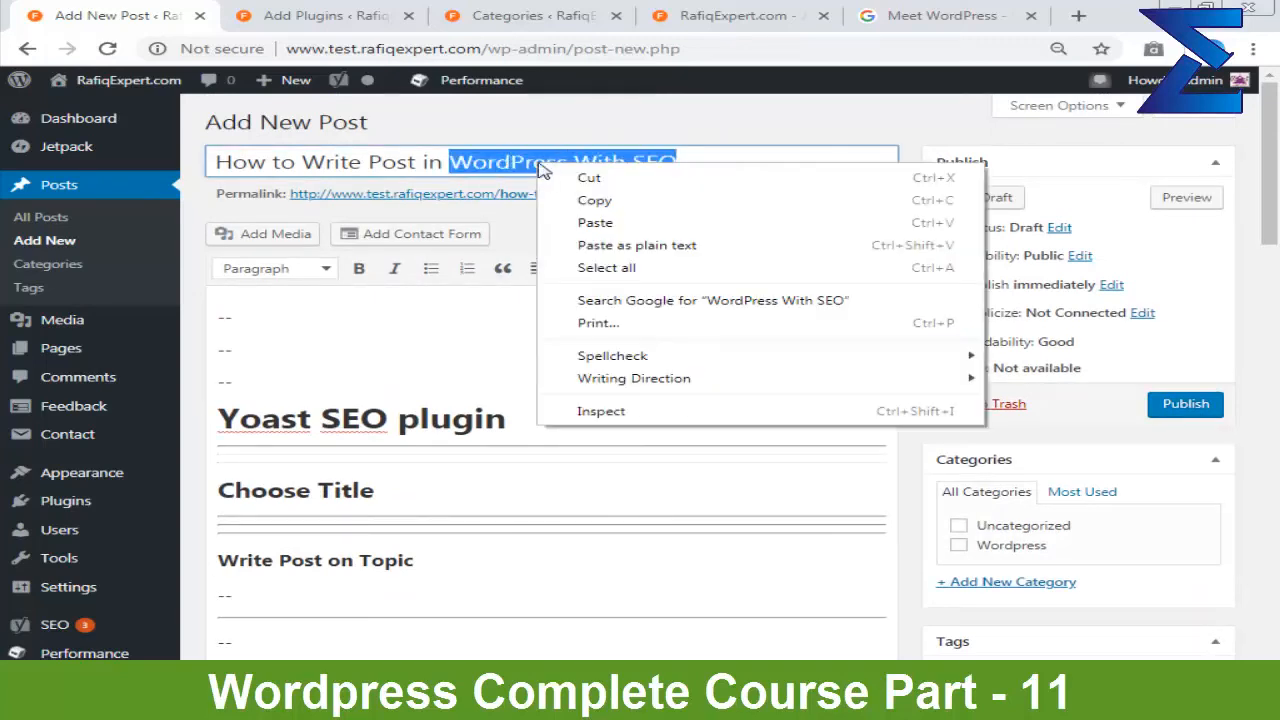
left_click(358, 166)
left_click_drag(312, 166, 710, 174)
left_click(710, 174)
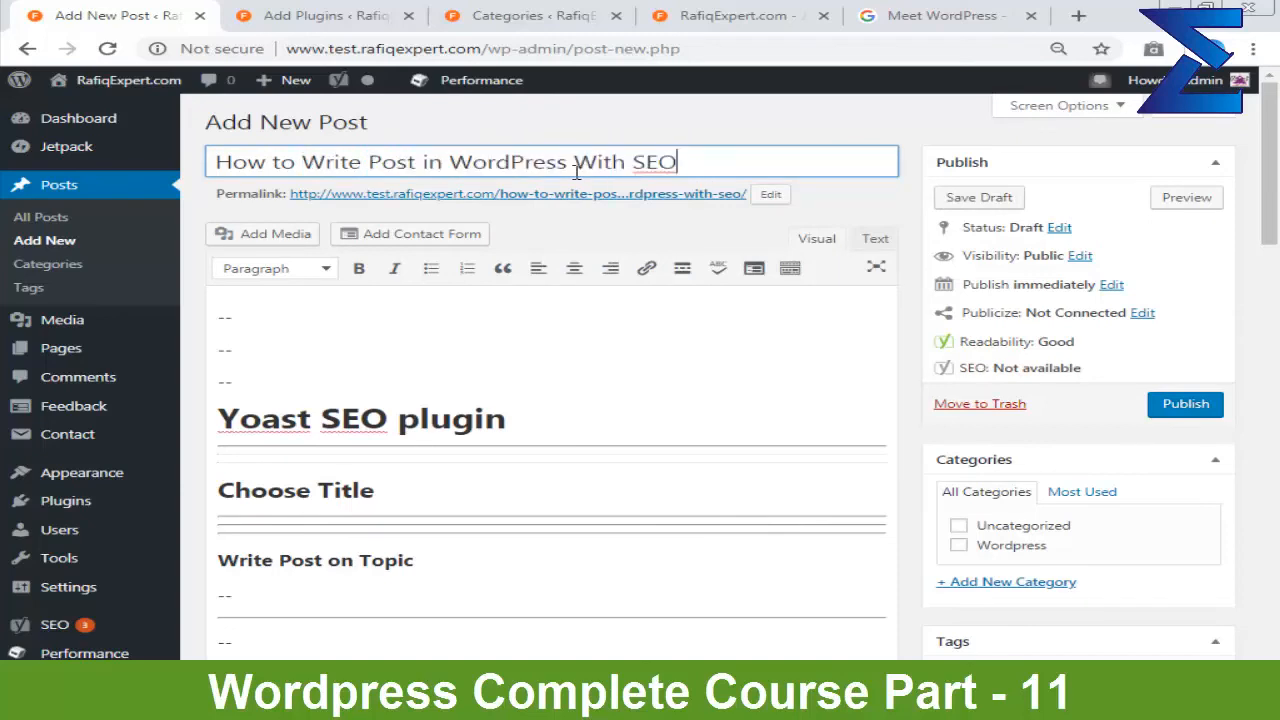
left_click_drag(465, 166, 875, 170)
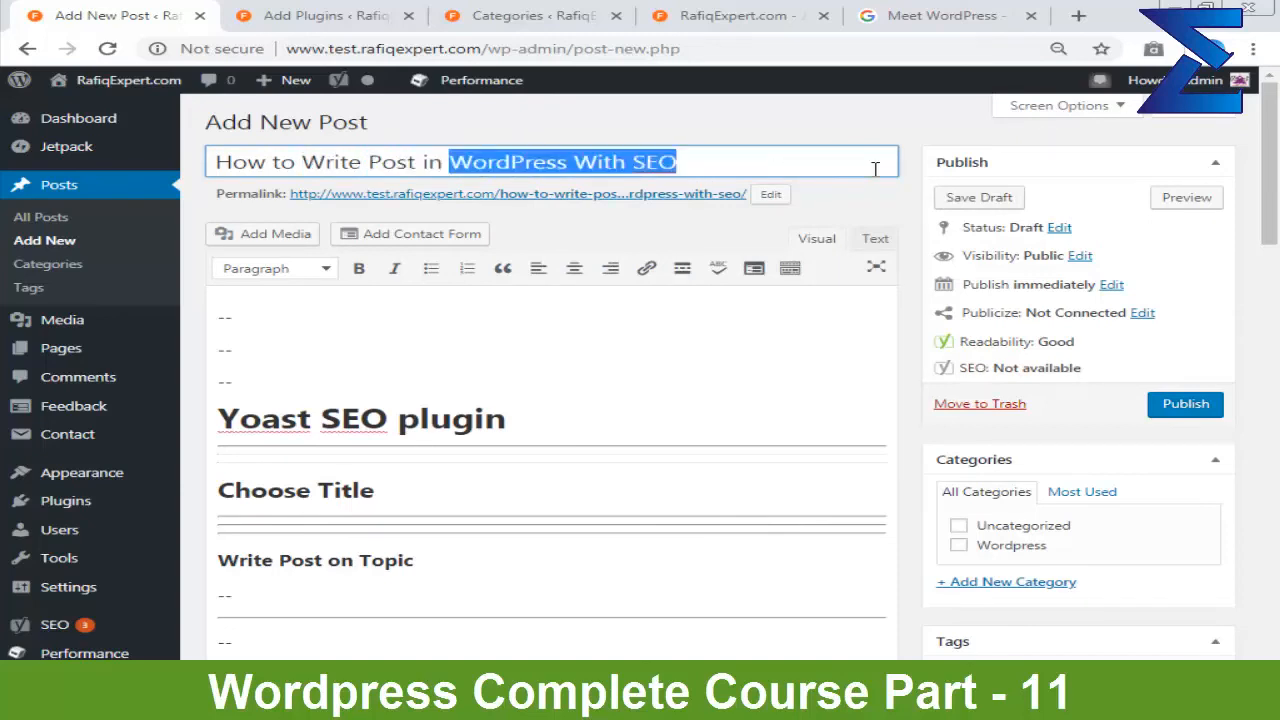
scroll(557, 221, "down", 15)
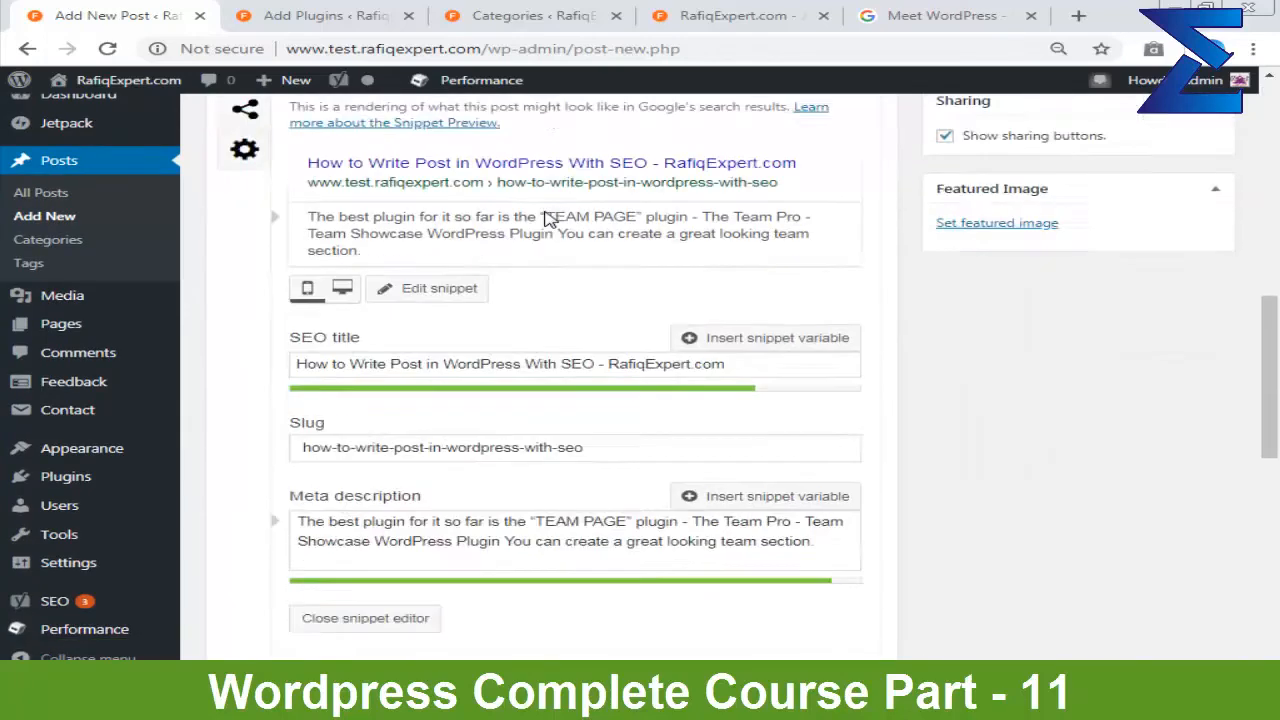
scroll(557, 221, "down", 2)
left_click(530, 349)
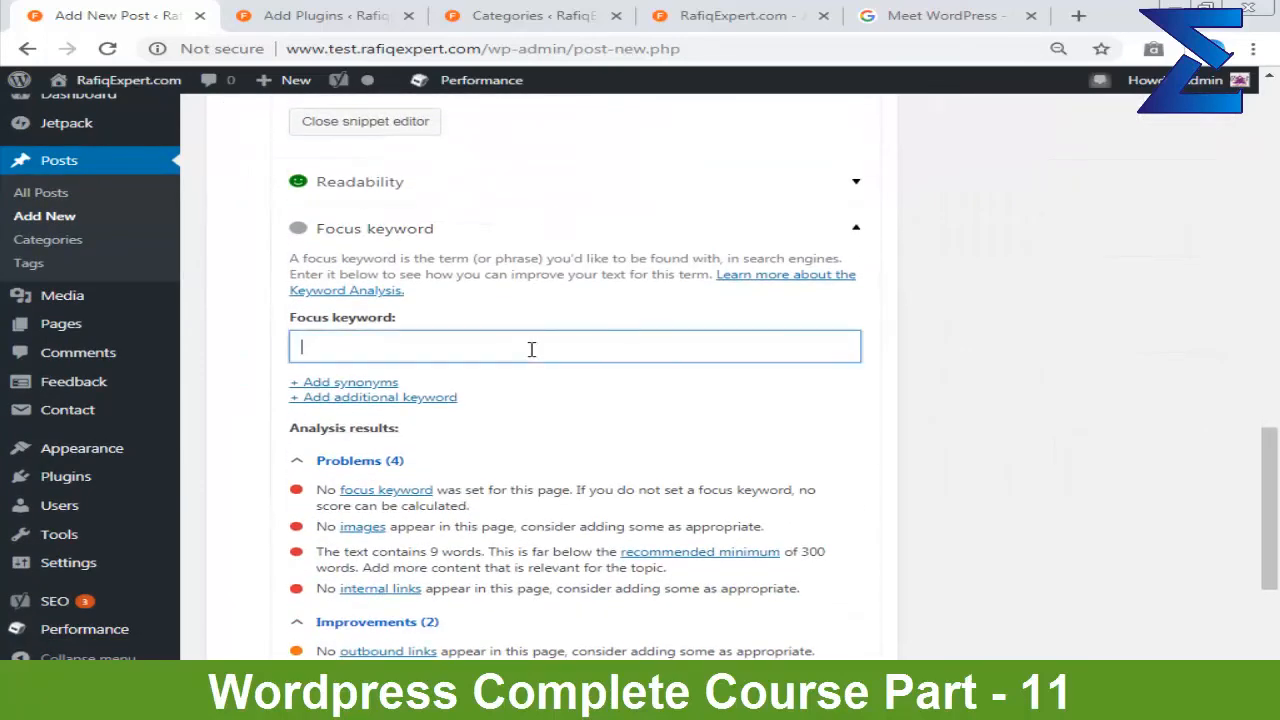
key("ctrl+v")
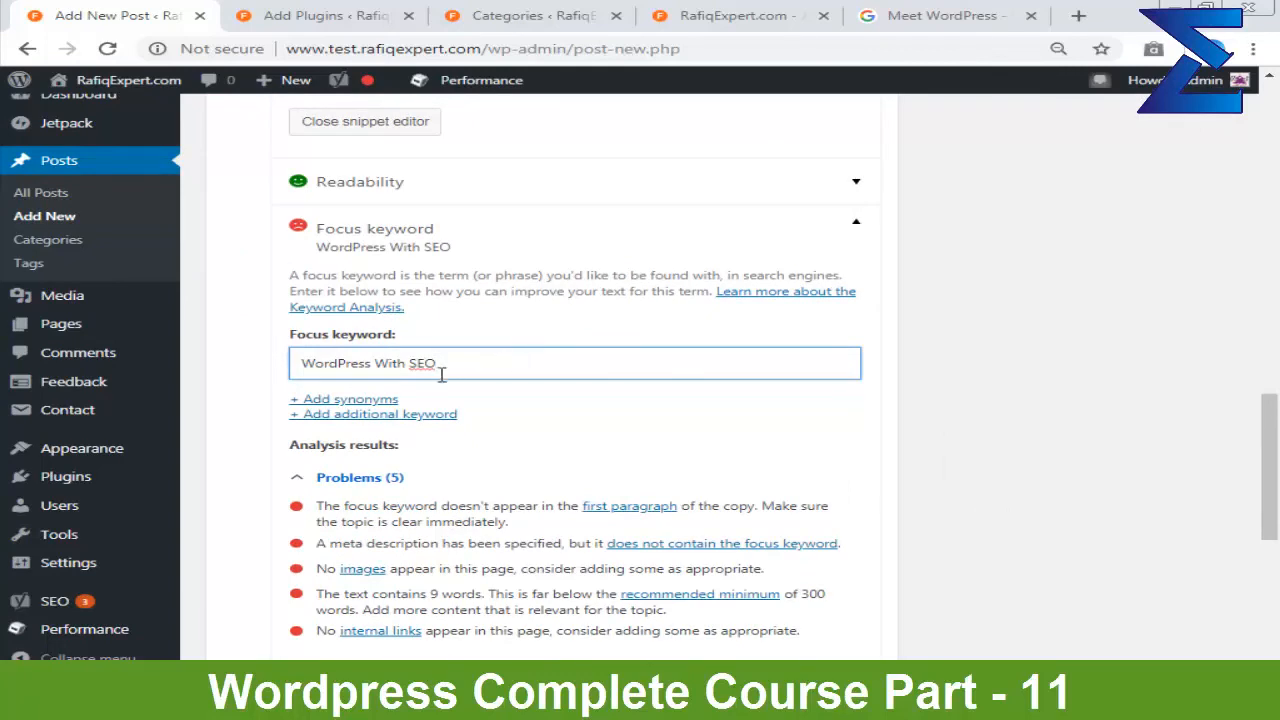
Step: Shorten the focus keyword to "WordPress" and rewrite it as the two words "Word Press"
left_click_drag(378, 366, 540, 372)
key("BackSpace")
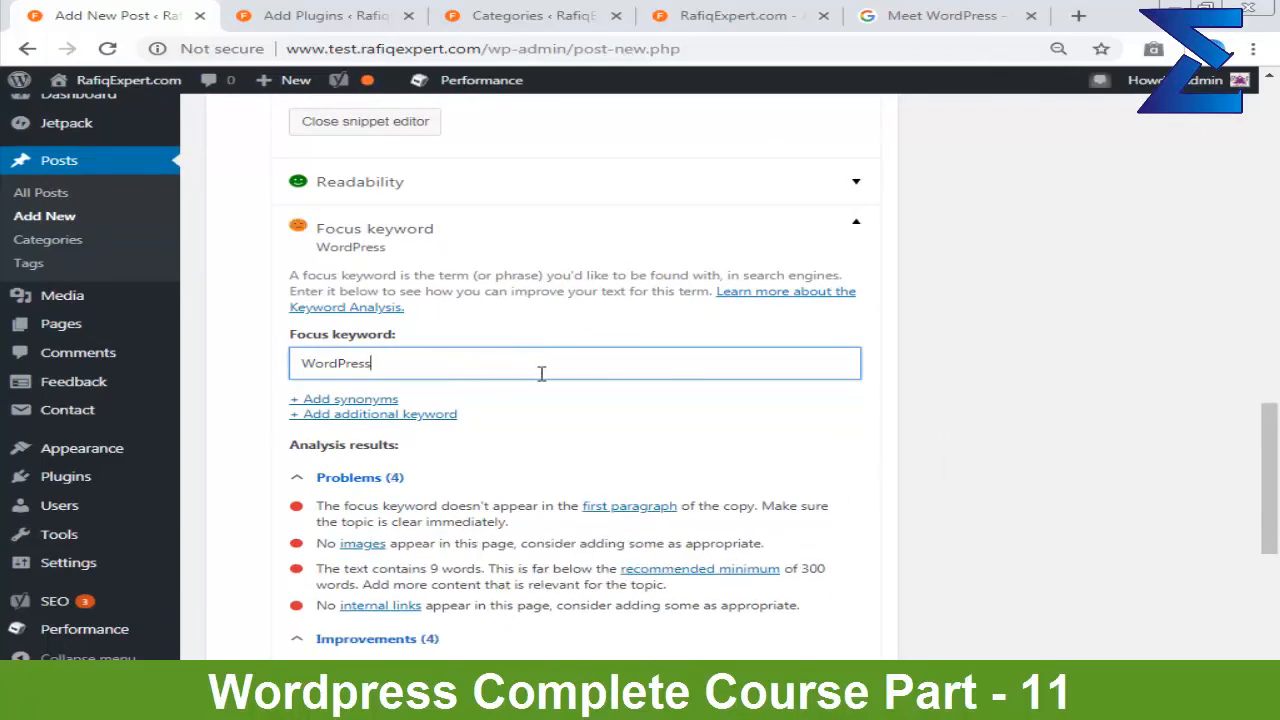
key("BackSpace")
key("BackSpace")
key("BackSpace")
key("BackSpace")
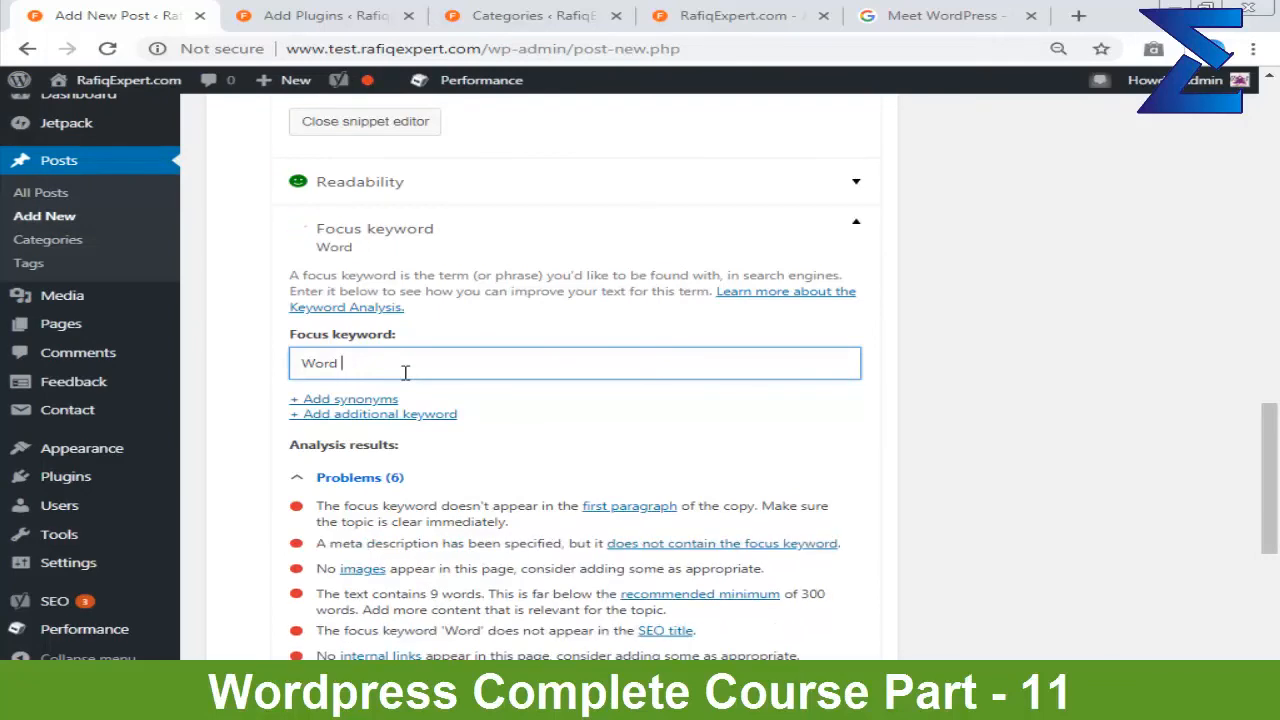
type("Press")
Step: Clear the whole focus keyword entry
key("BackSpace")
key("BackSpace")
key("BackSpace")
key("BackSpace")
key("BackSpace")
key("BackSpace")
key("BackSpace")
key("BackSpace")
key("BackSpace")
key("BackSpace")
Step: Copy "WordPress With SEO" from the post title again and paste it into the empty focus keyword field
scroll(412, 248, "up", 15)
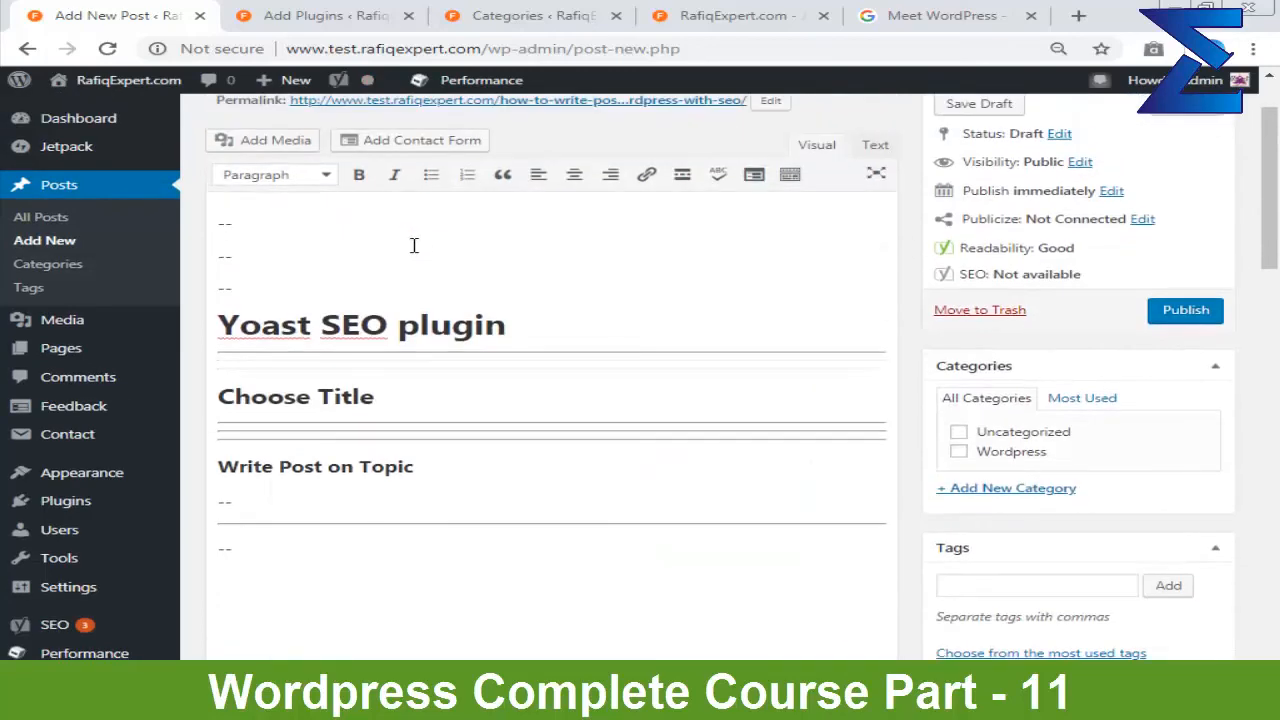
left_click(370, 165)
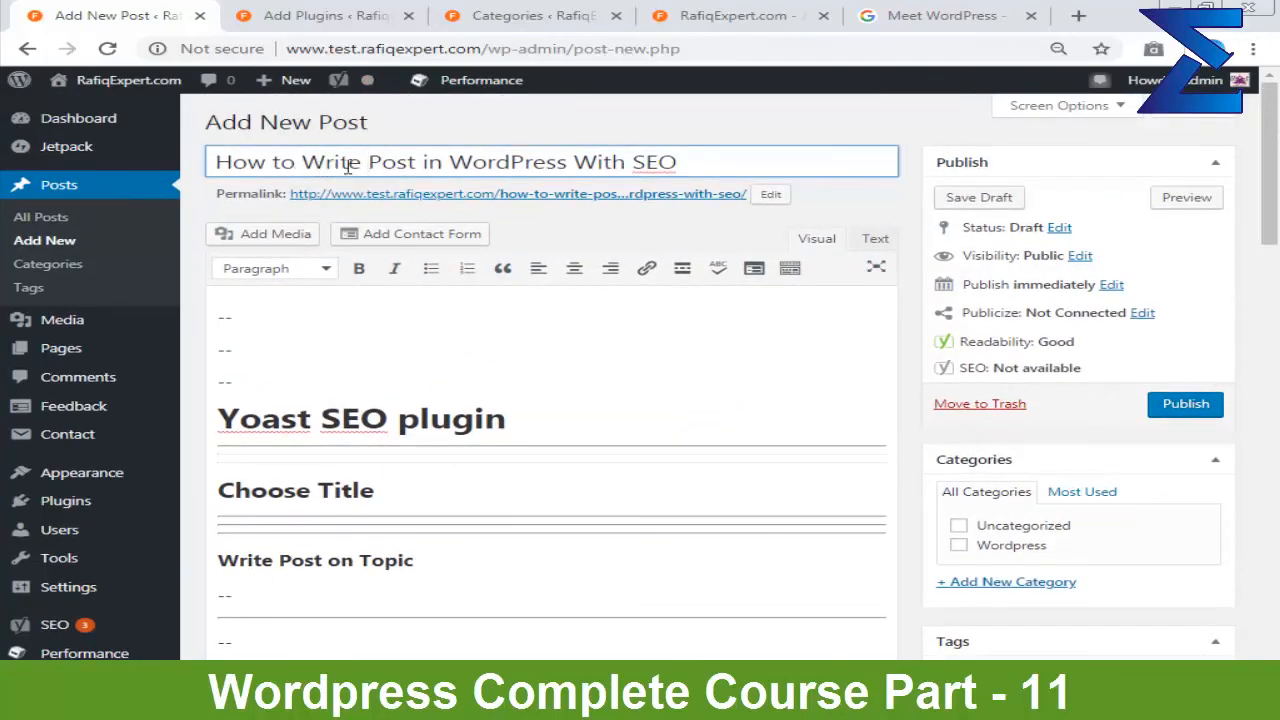
left_click_drag(446, 166, 687, 170)
scroll(631, 240, "down", 10)
scroll(460, 548, "up", 4)
scroll(460, 548, "down", 5)
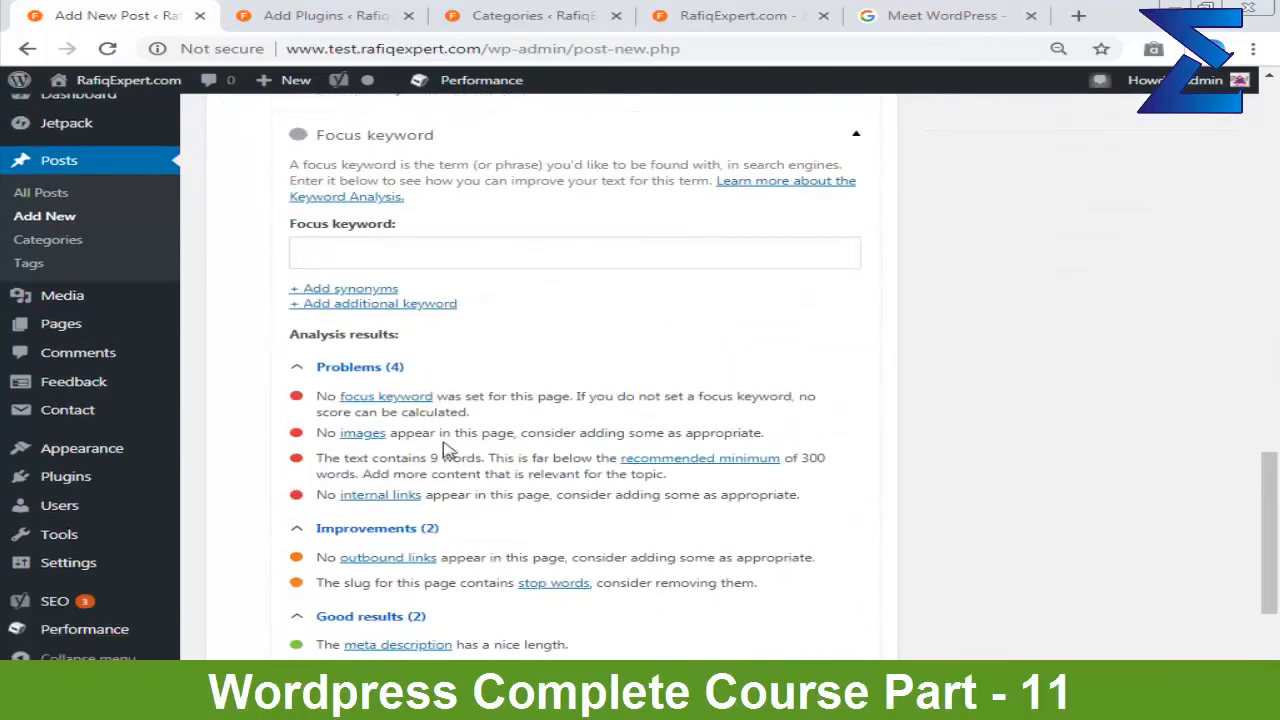
left_click(434, 265)
key("ctrl+v")
Step: Trim the pasted focus keyword to "WordPress SEO" and reduce it further to just "SEO"
left_click_drag(377, 272, 413, 272)
key("BackSpace")
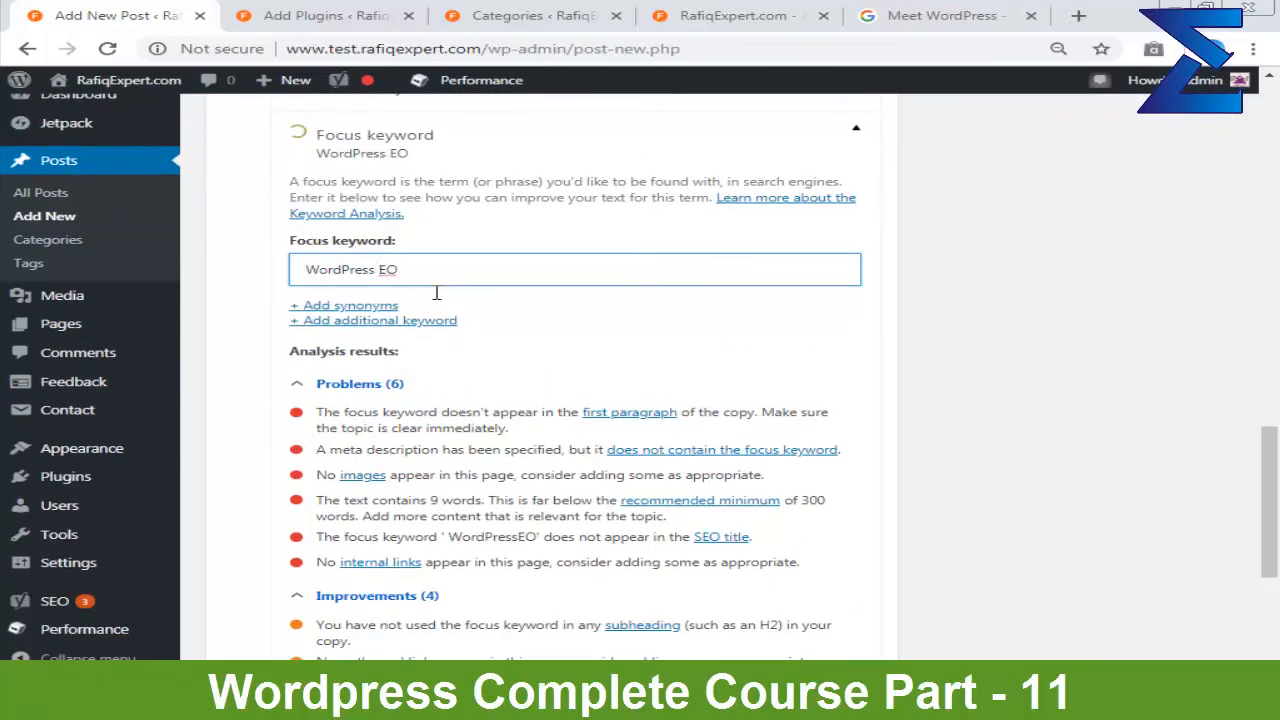
type("S")
left_click_drag(388, 272, 243, 274)
key("BackSpace")
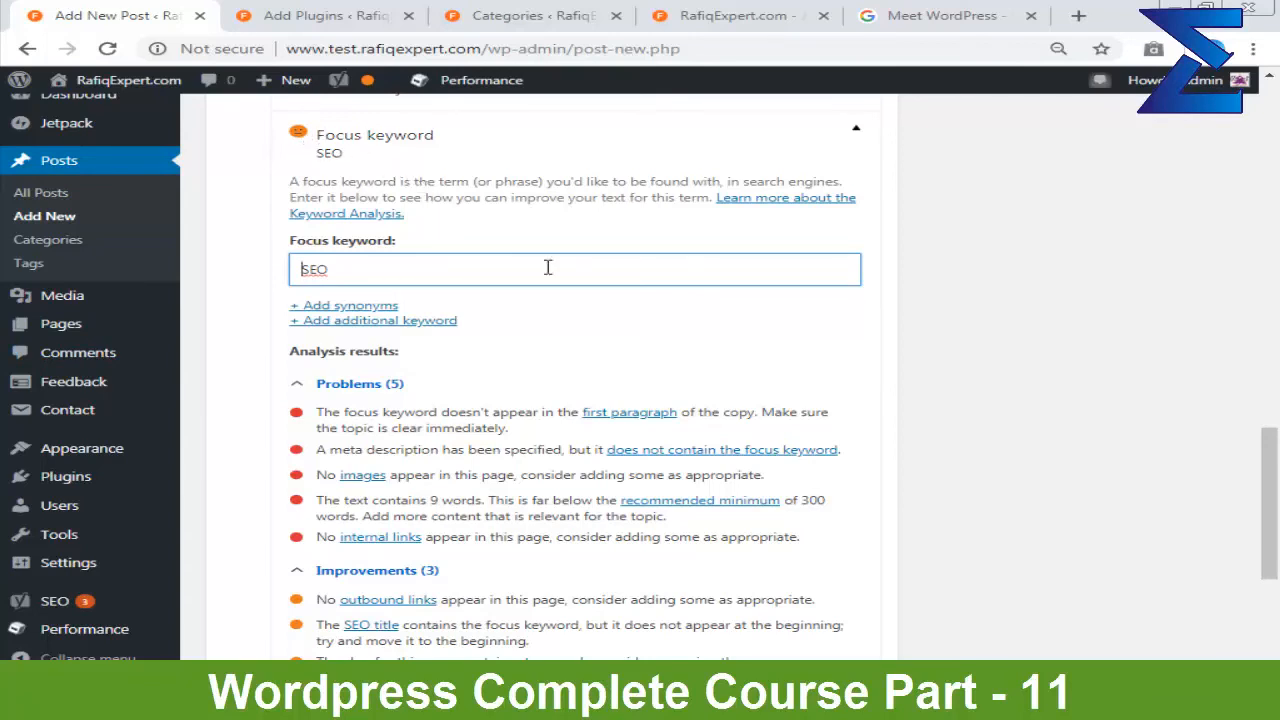
left_click(409, 278)
Step: Compare the analysis results for the focus keyword with the post's title and its "Write Post on Topic" heading
scroll(490, 310, "up", 15)
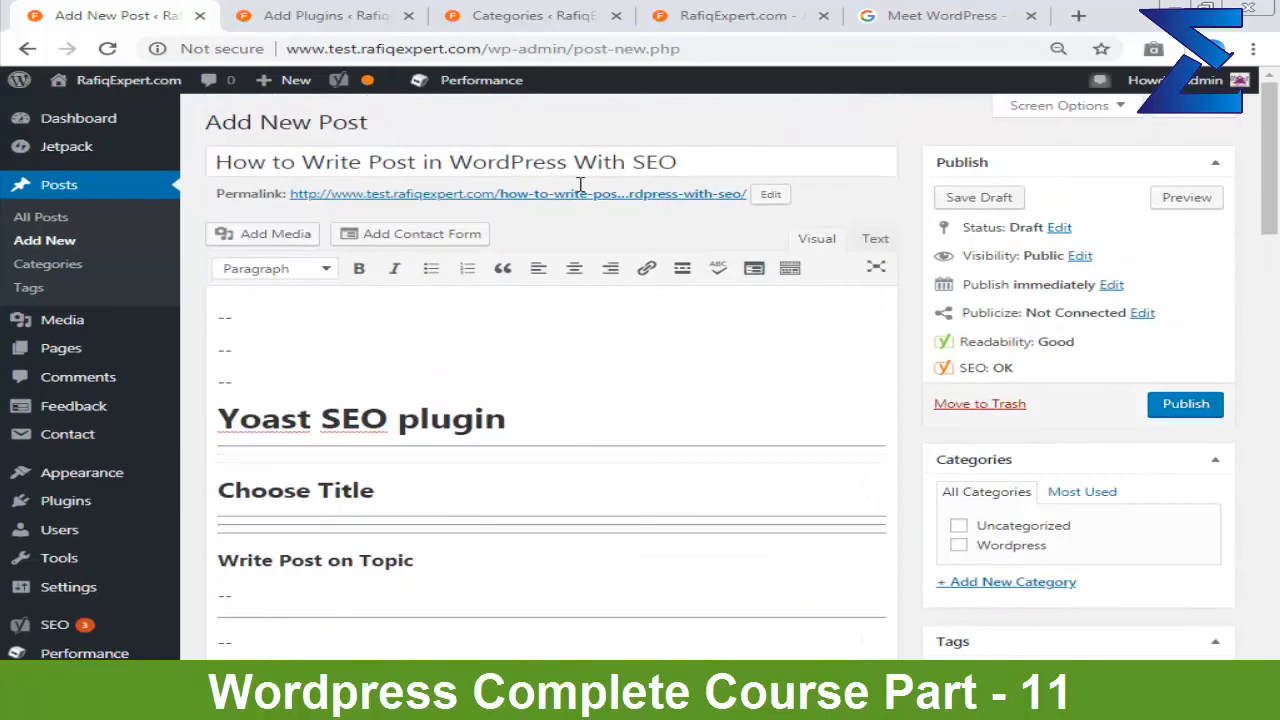
scroll(580, 186, "down", 15)
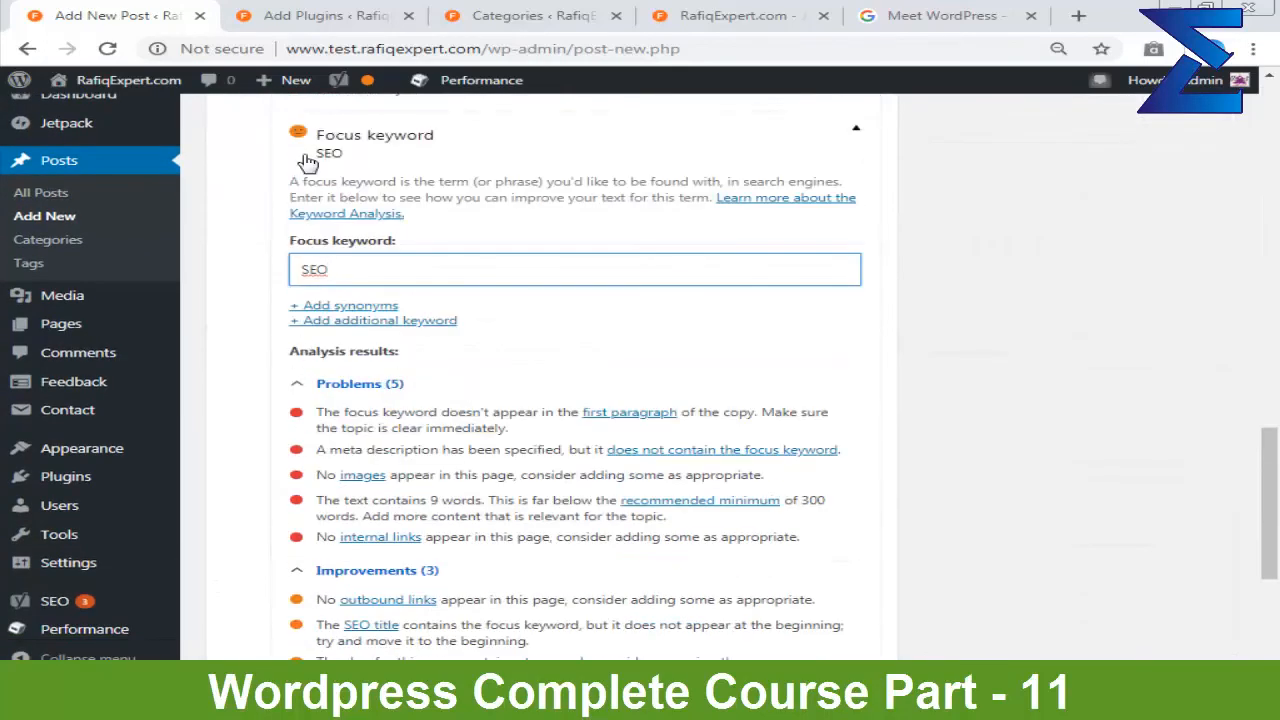
scroll(360, 320, "down", 1)
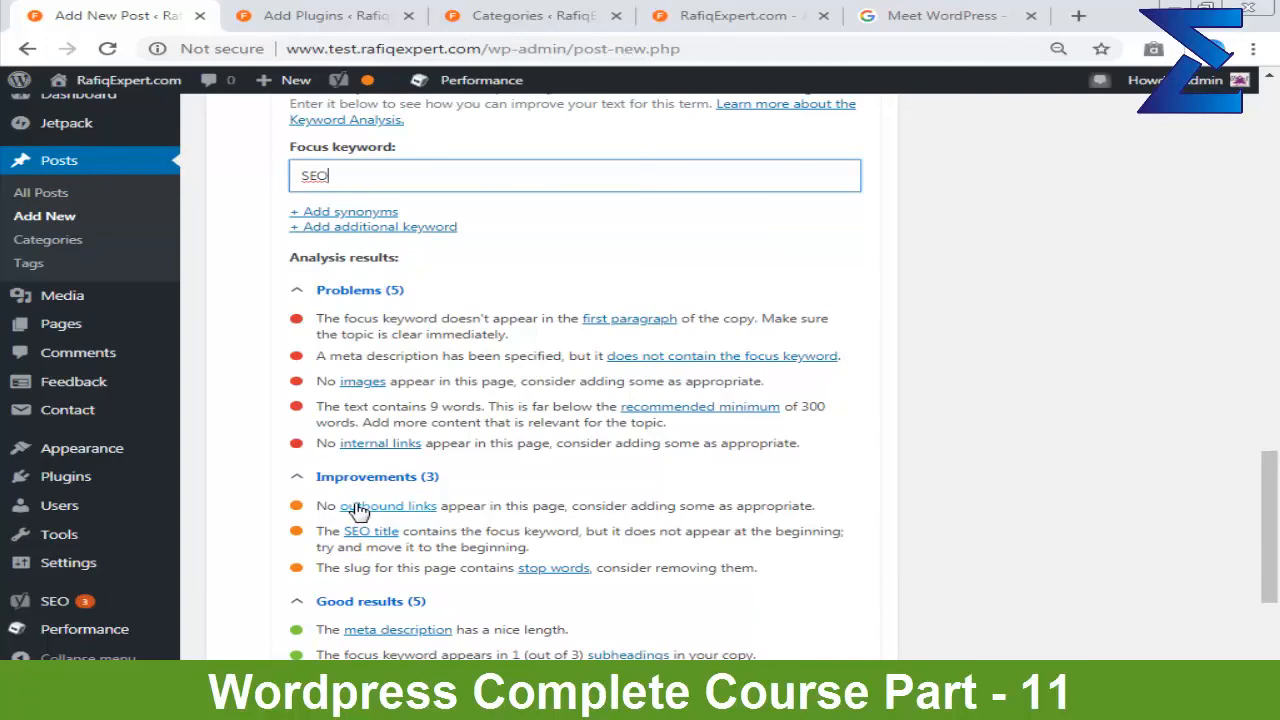
scroll(360, 510, "up", 5)
scroll(360, 510, "up", 4)
scroll(360, 510, "up", 8)
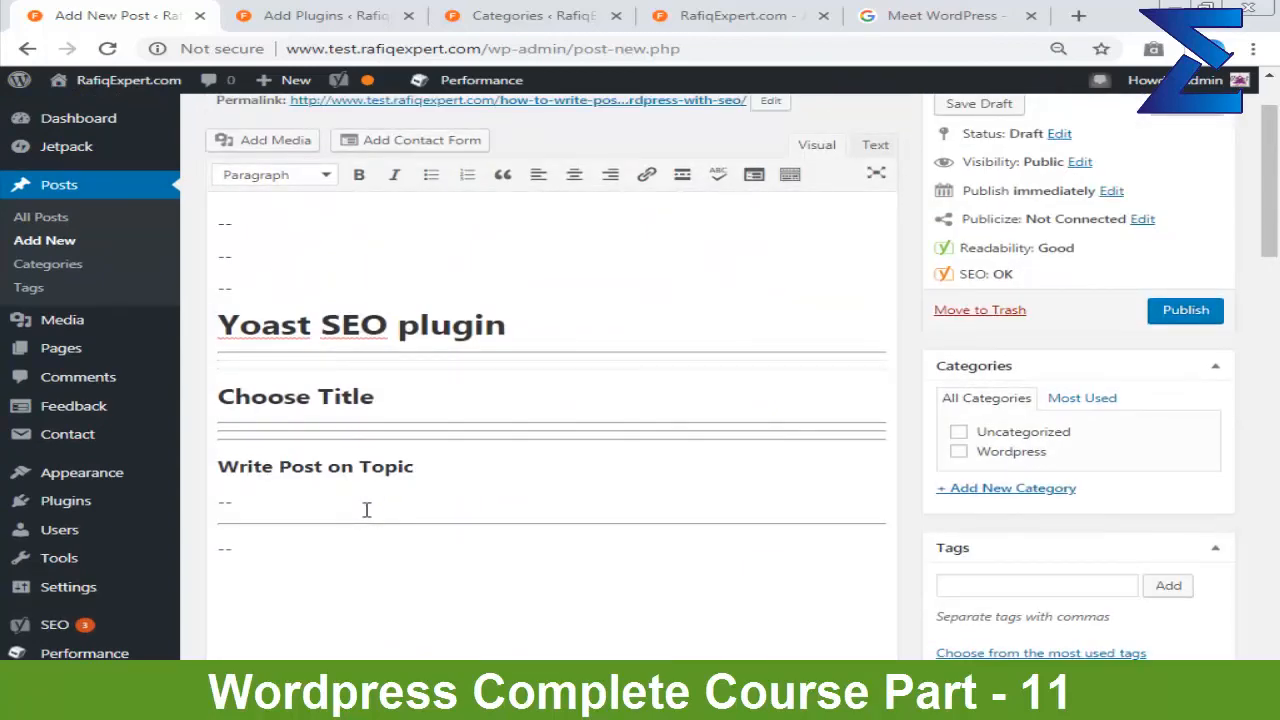
left_click_drag(374, 470, 444, 476)
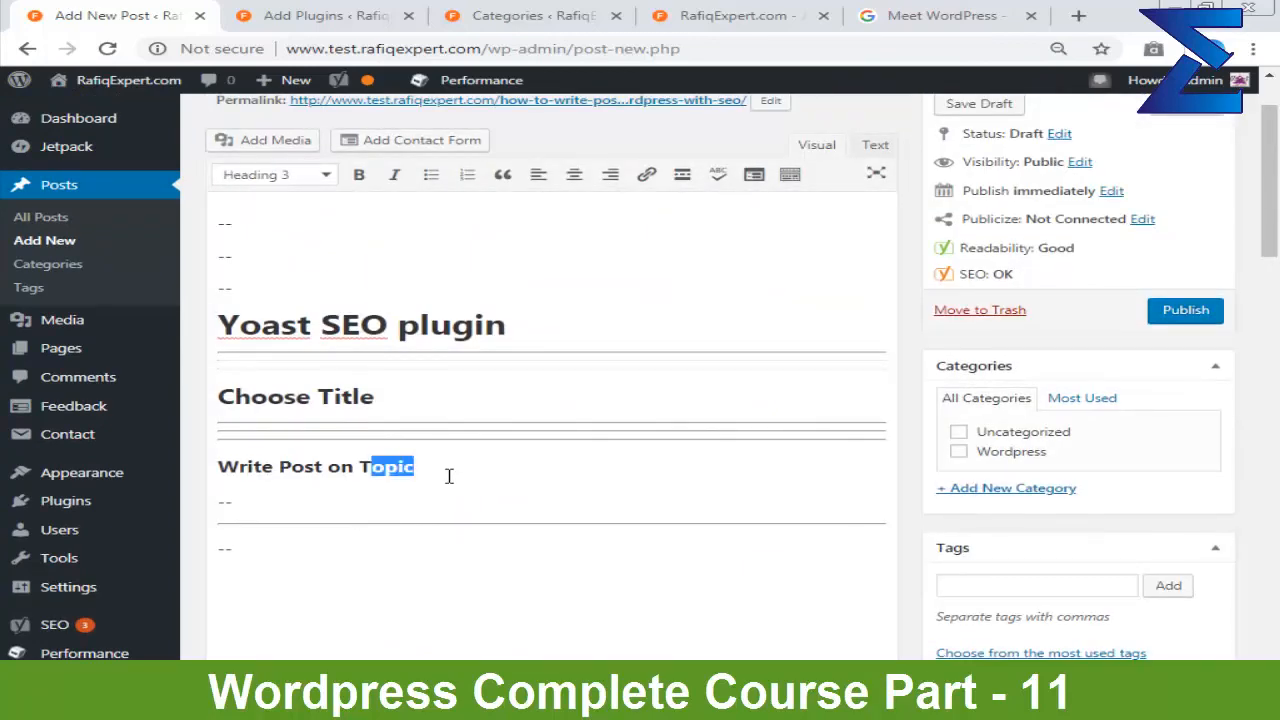
left_click(449, 476)
scroll(449, 476, "down", 15)
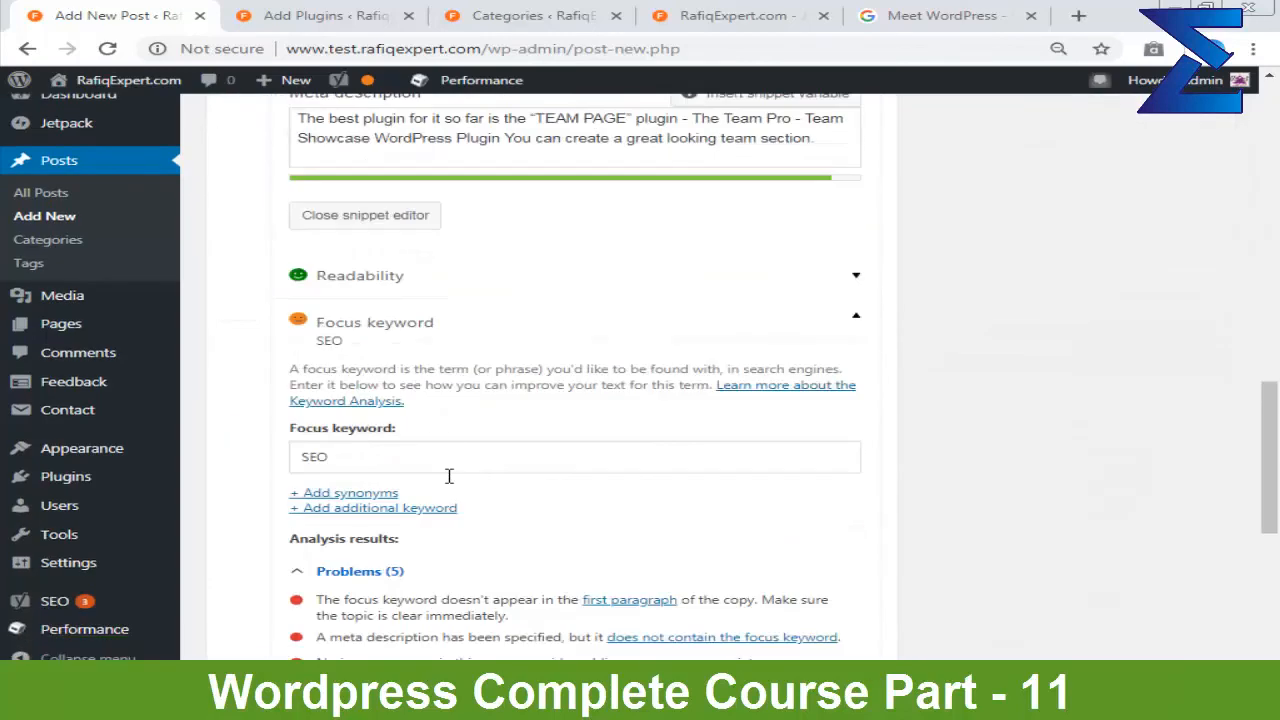
Step: Review the Problems notes in the keyword analysis, and collapse and re-expand the Good results group
scroll(449, 476, "down", 4)
left_click_drag(356, 226, 466, 238)
left_click_drag(438, 287, 506, 295)
left_click_drag(443, 262, 505, 264)
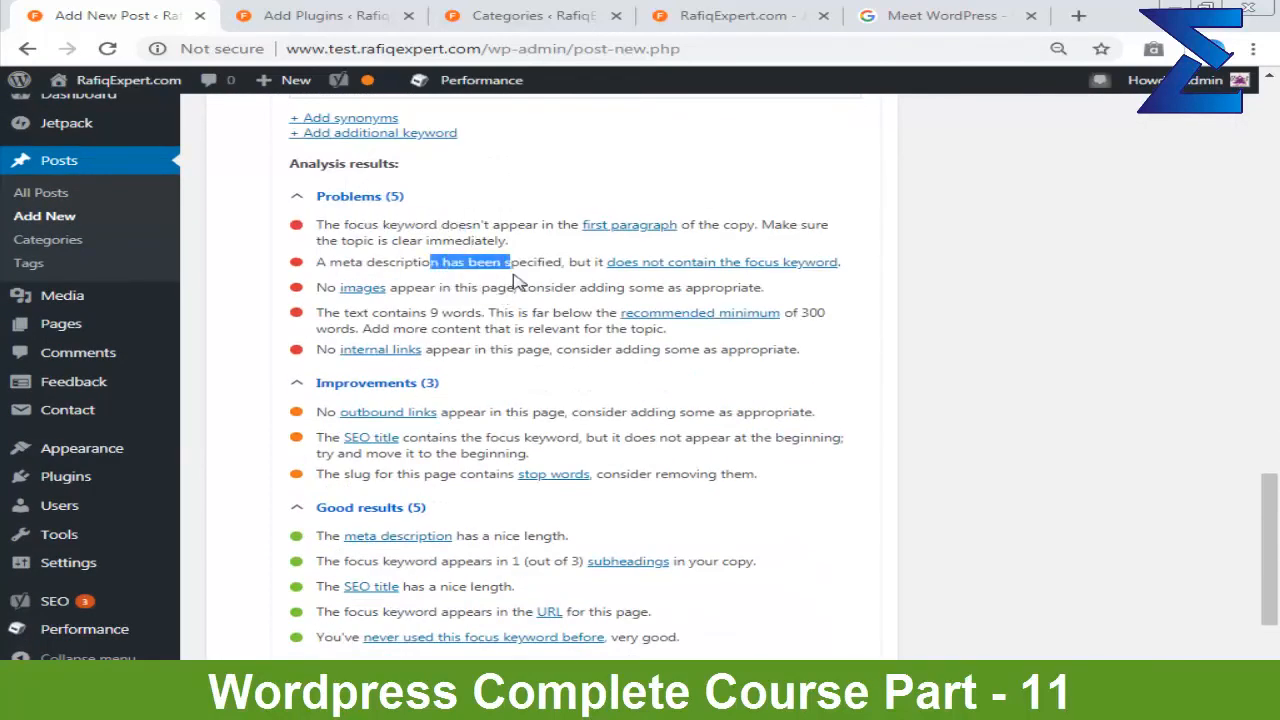
left_click_drag(405, 330, 600, 298)
left_click(655, 342)
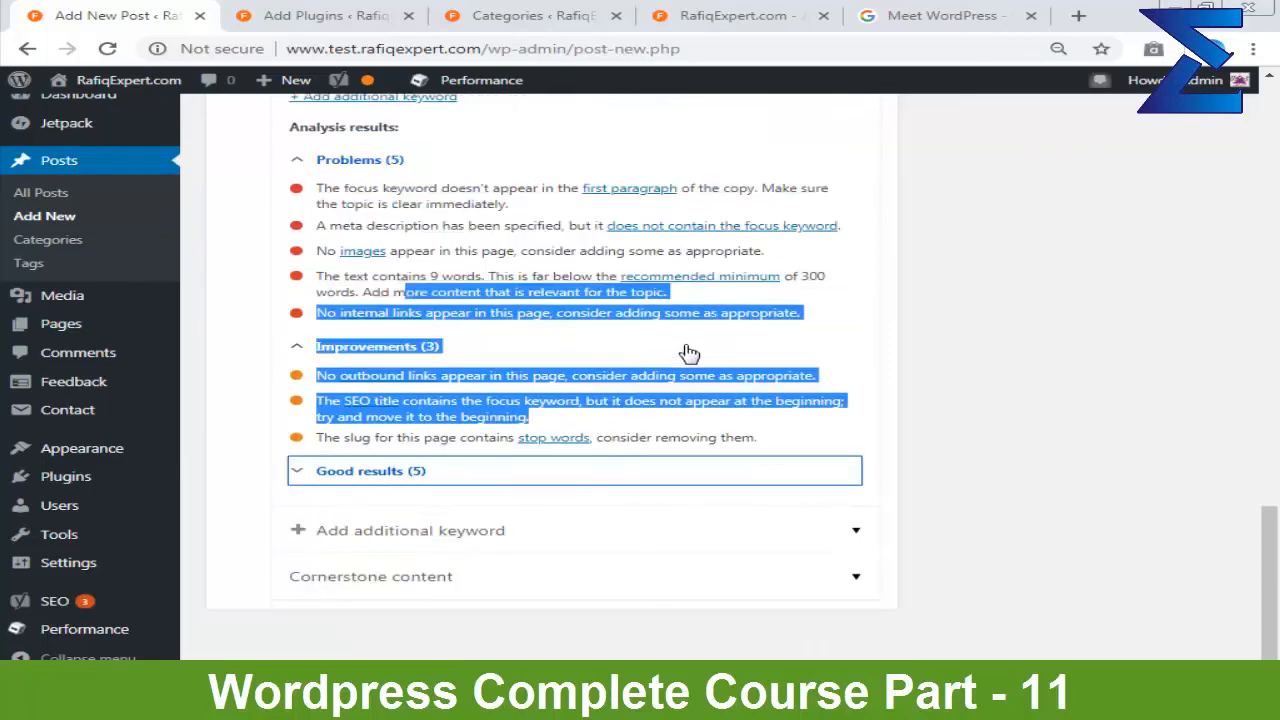
left_click(600, 471)
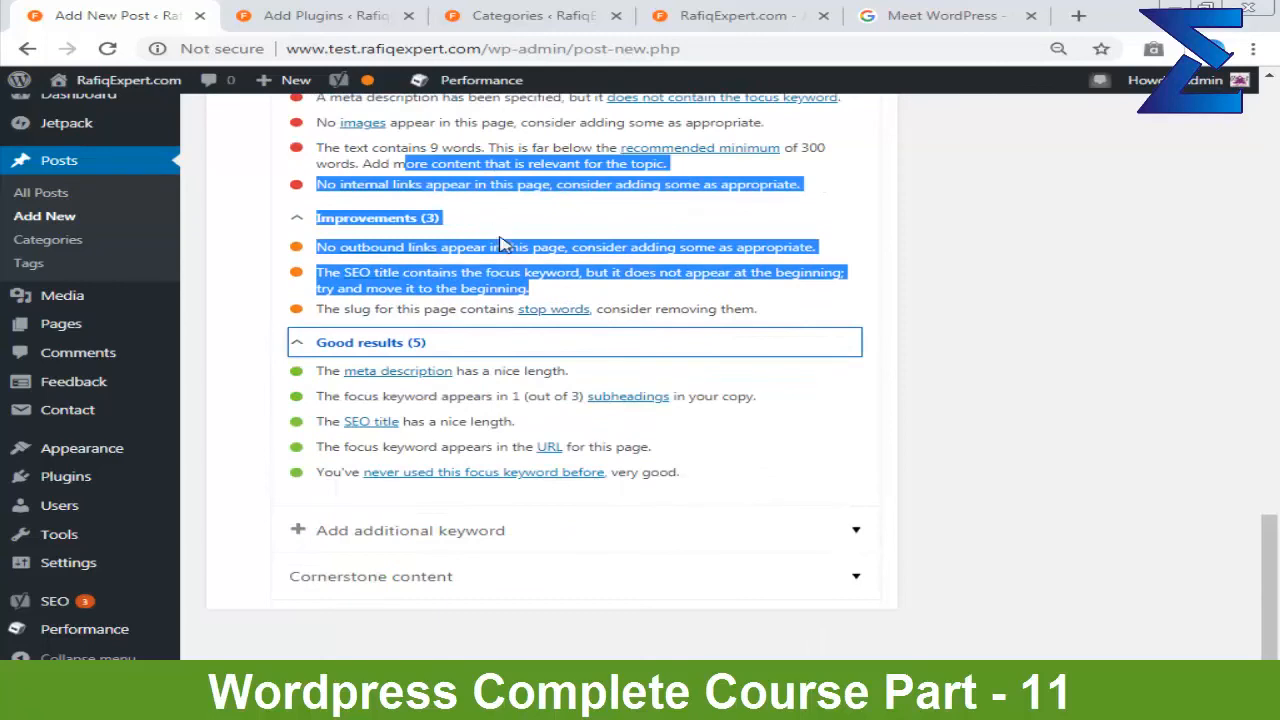
Step: Highlight the Improvements notes and the 300-word recommended minimum in the keyword analysis
left_click(450, 268)
left_click_drag(326, 251, 785, 317)
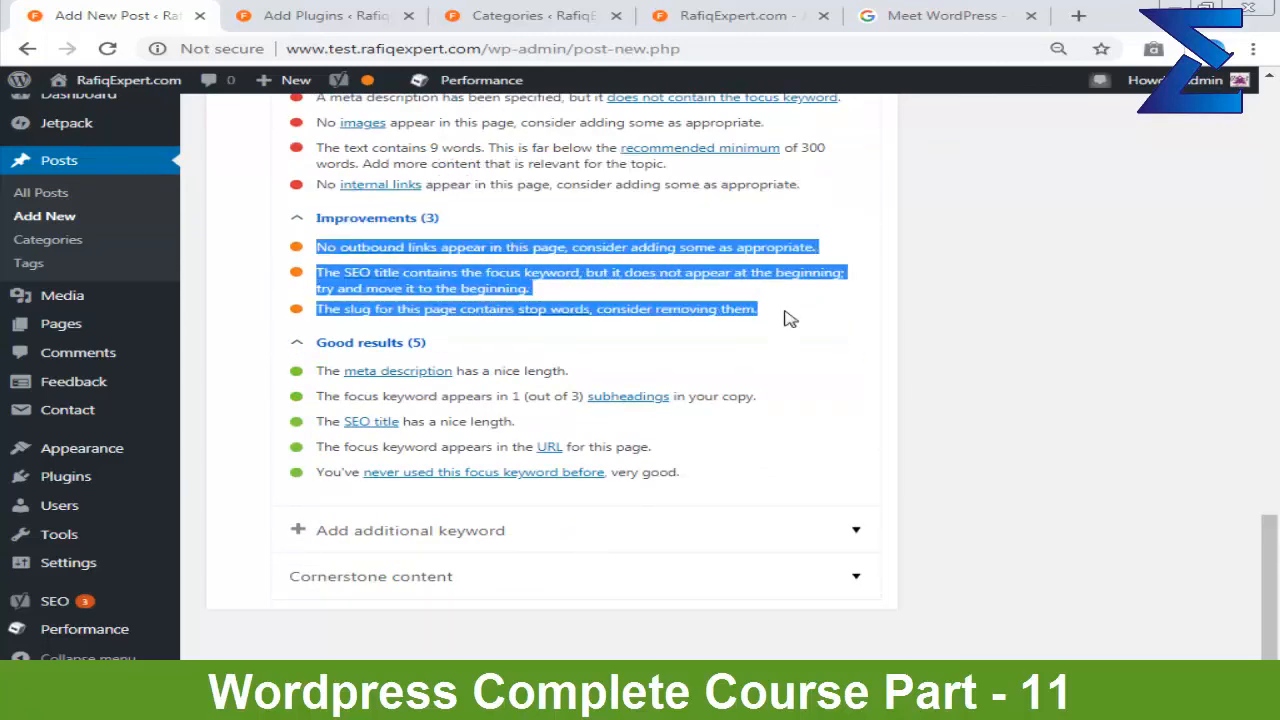
left_click(733, 400)
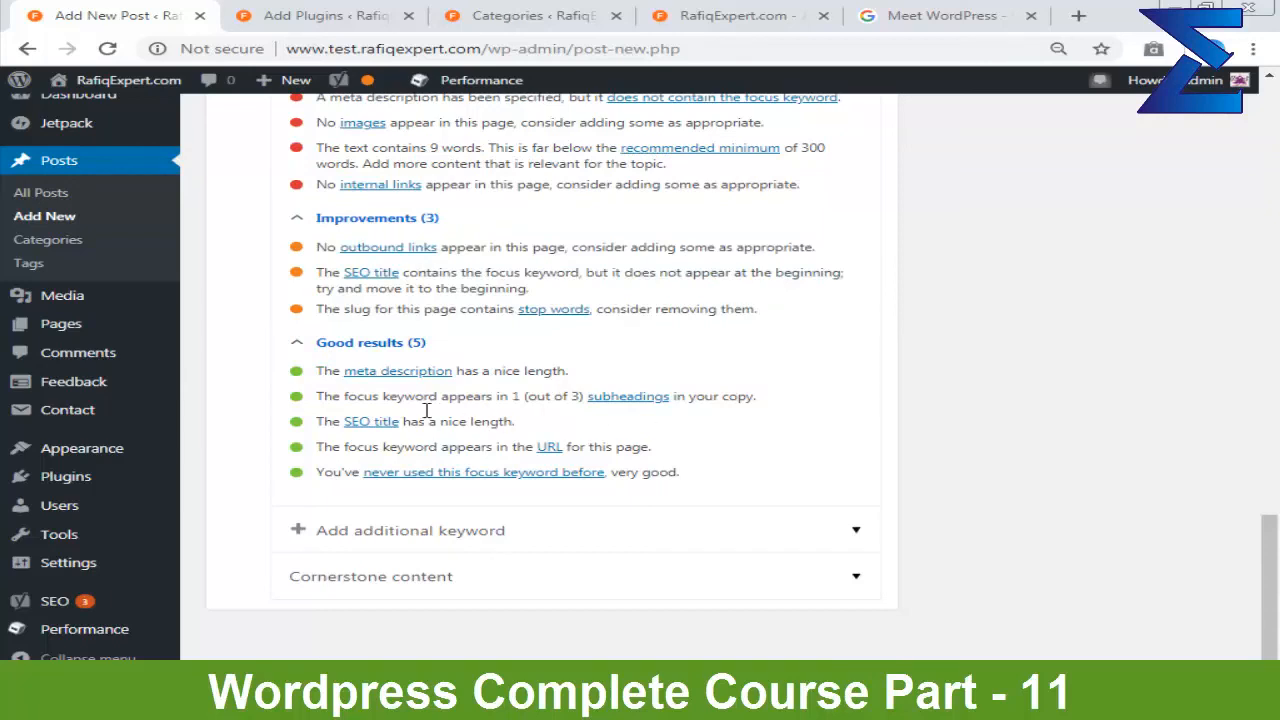
scroll(427, 410, "up", 2)
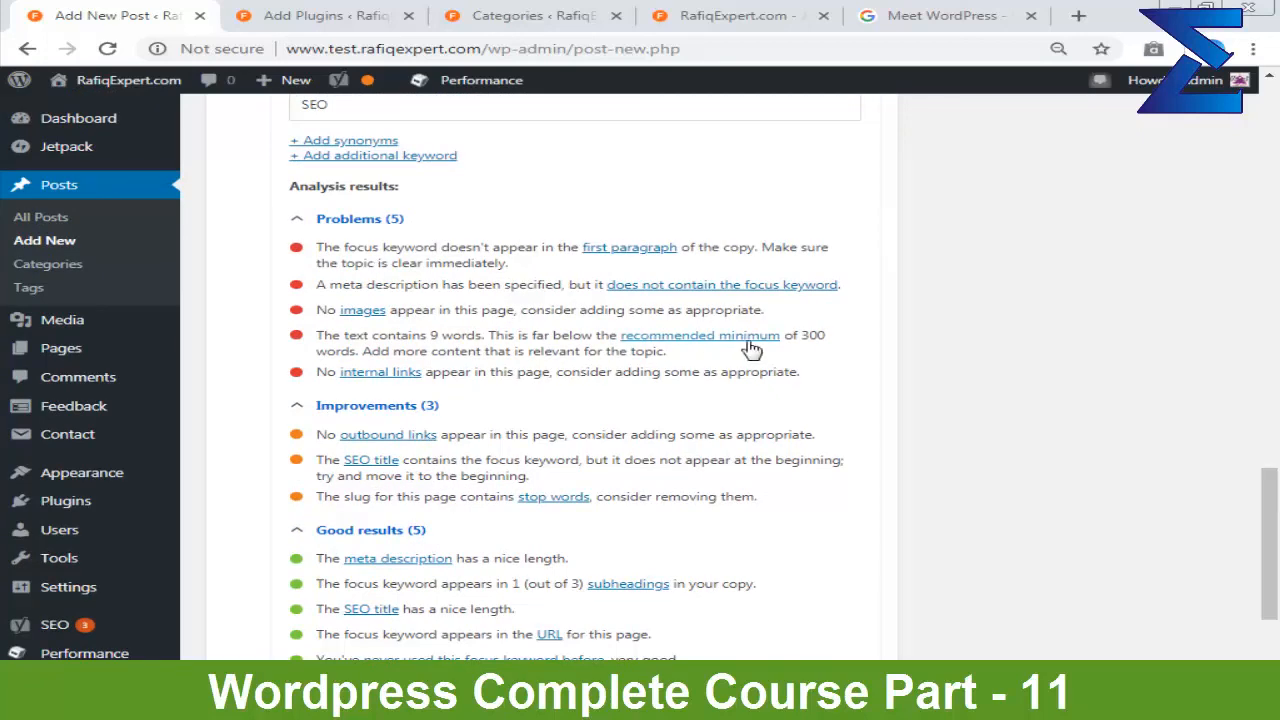
left_click_drag(800, 342, 818, 350)
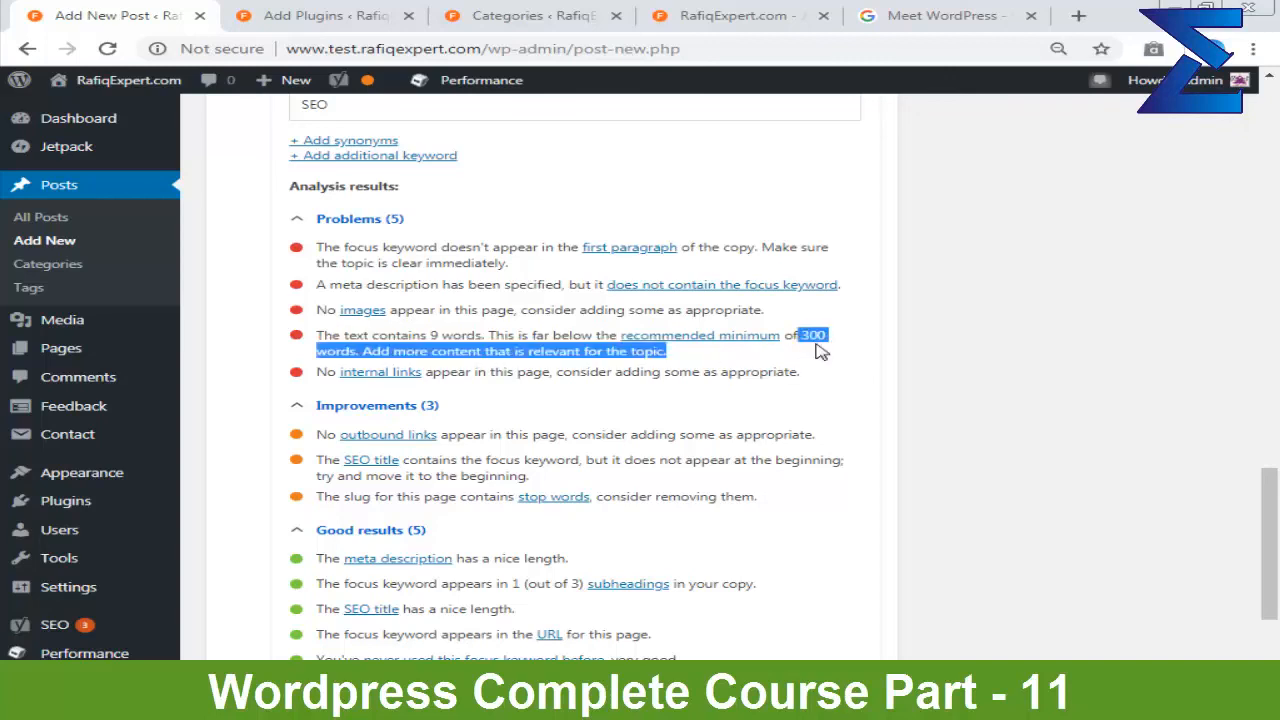
left_click(818, 350)
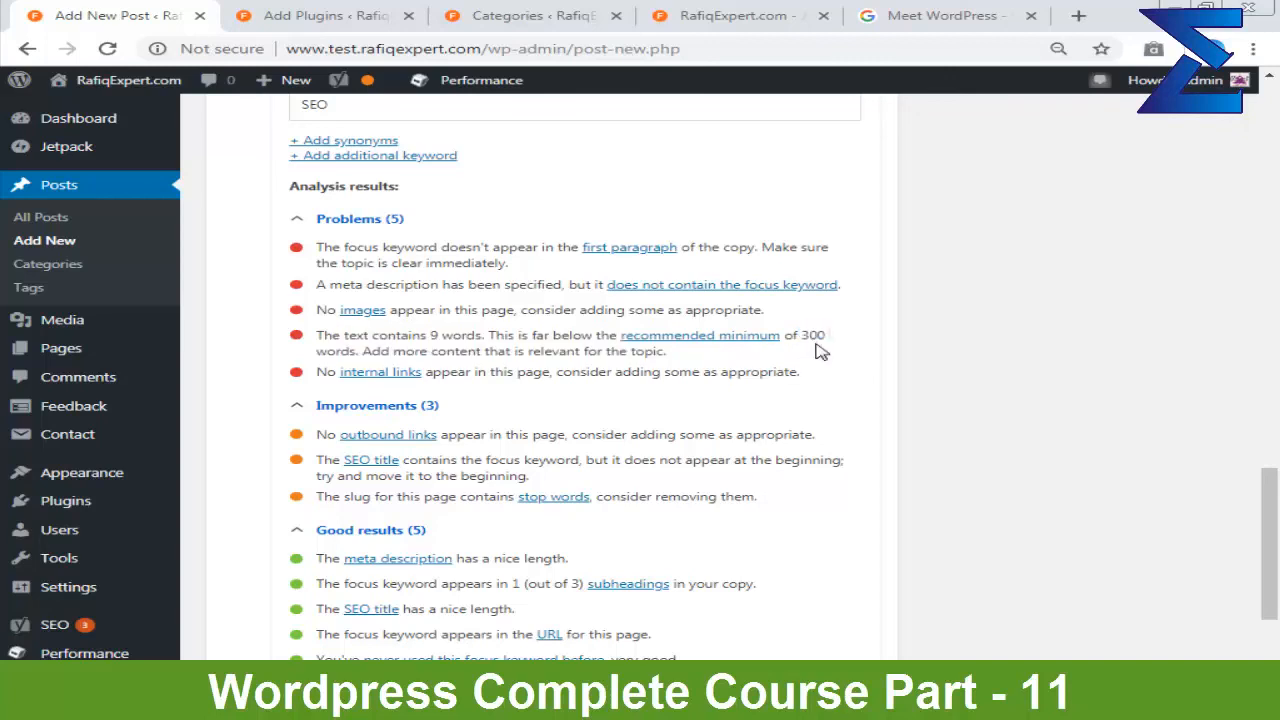
Step: Assign the post to the Wordpress category
scroll(818, 350, "up", 10)
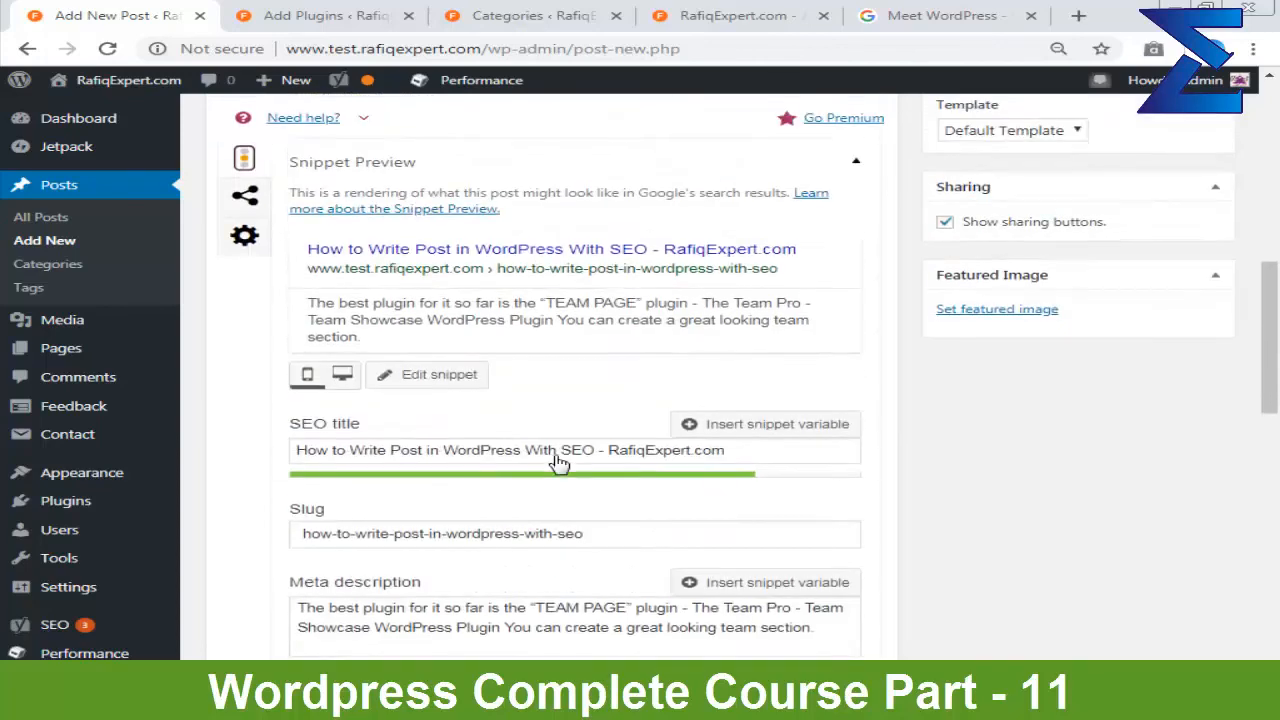
scroll(561, 464, "up", 3)
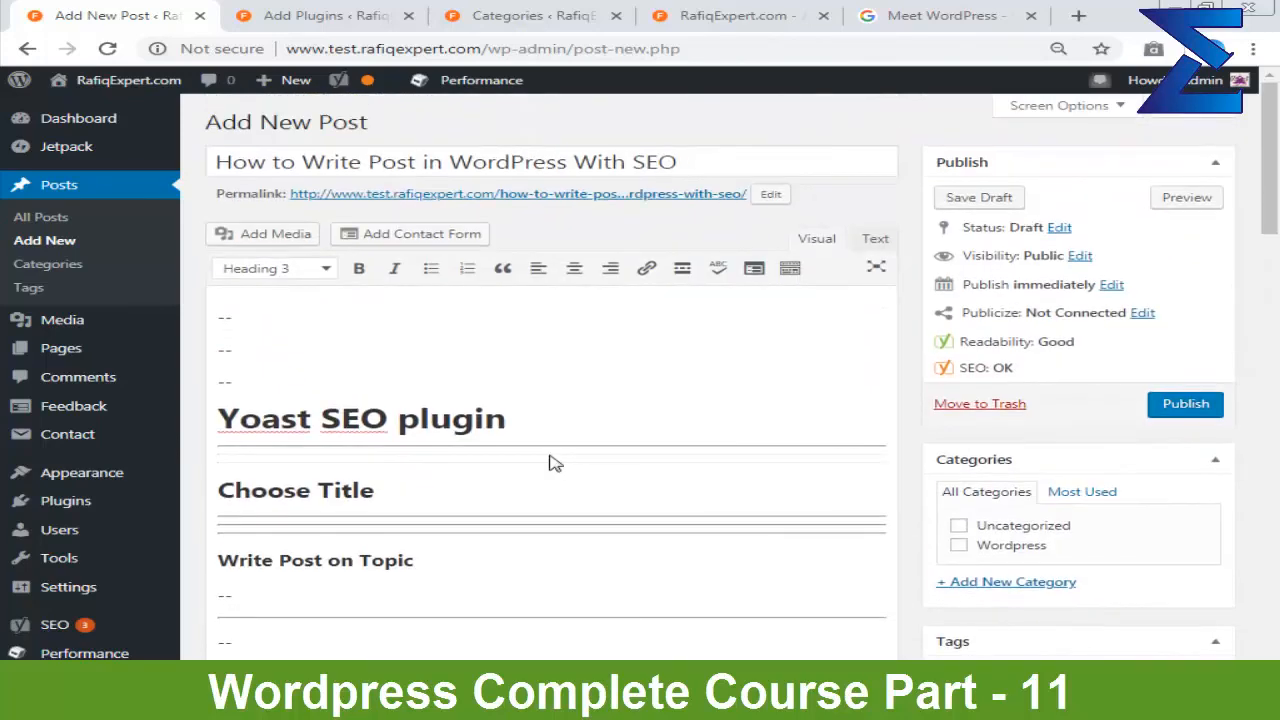
scroll(1116, 248, "down", 1)
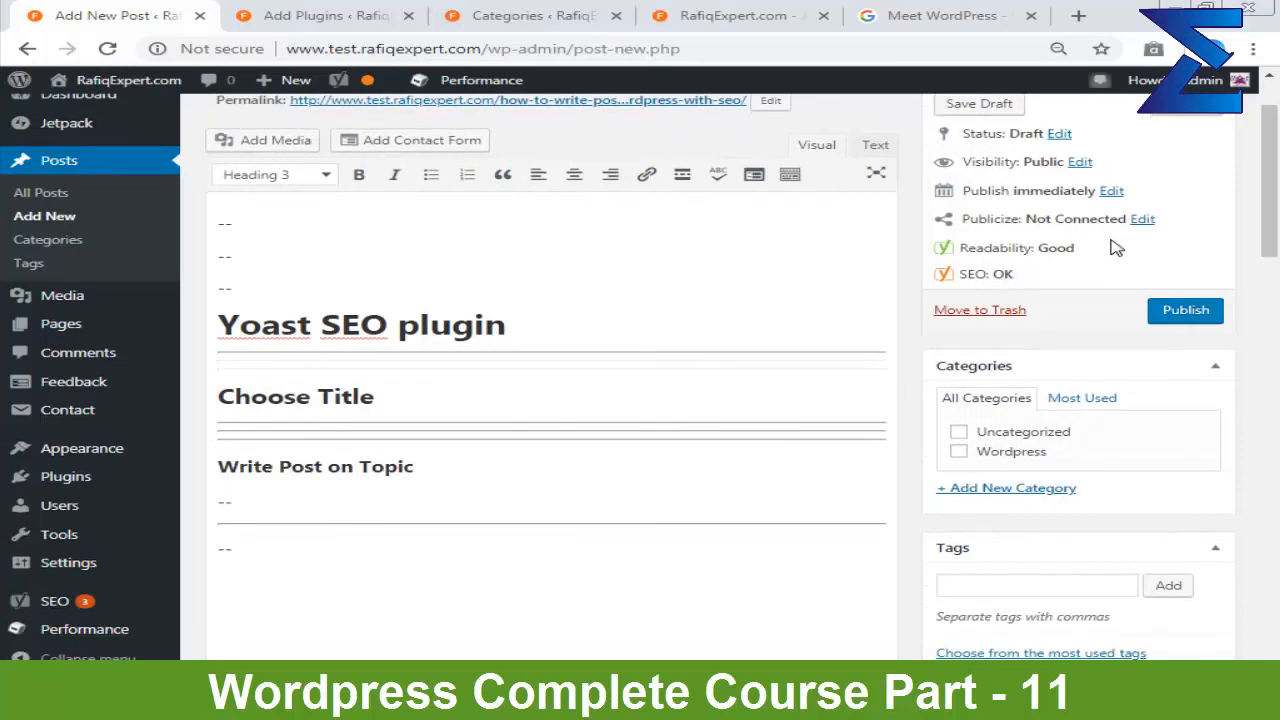
scroll(1116, 248, "down", 2)
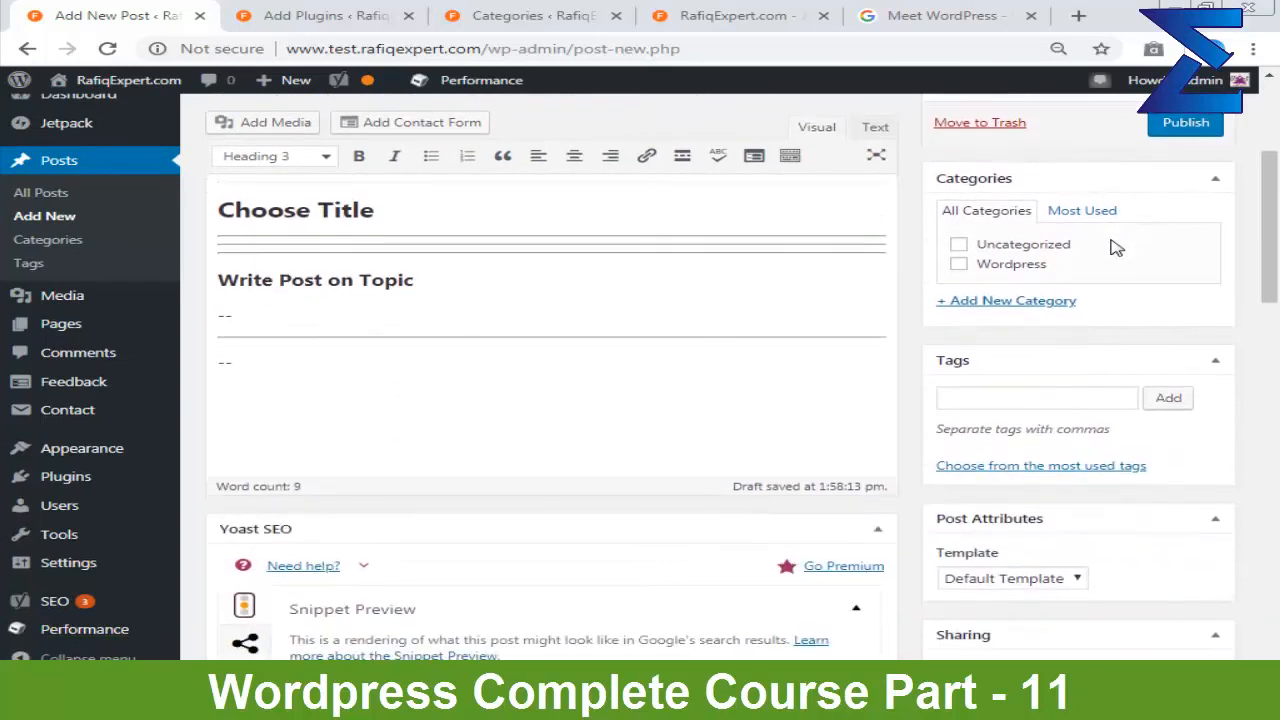
left_click(986, 268)
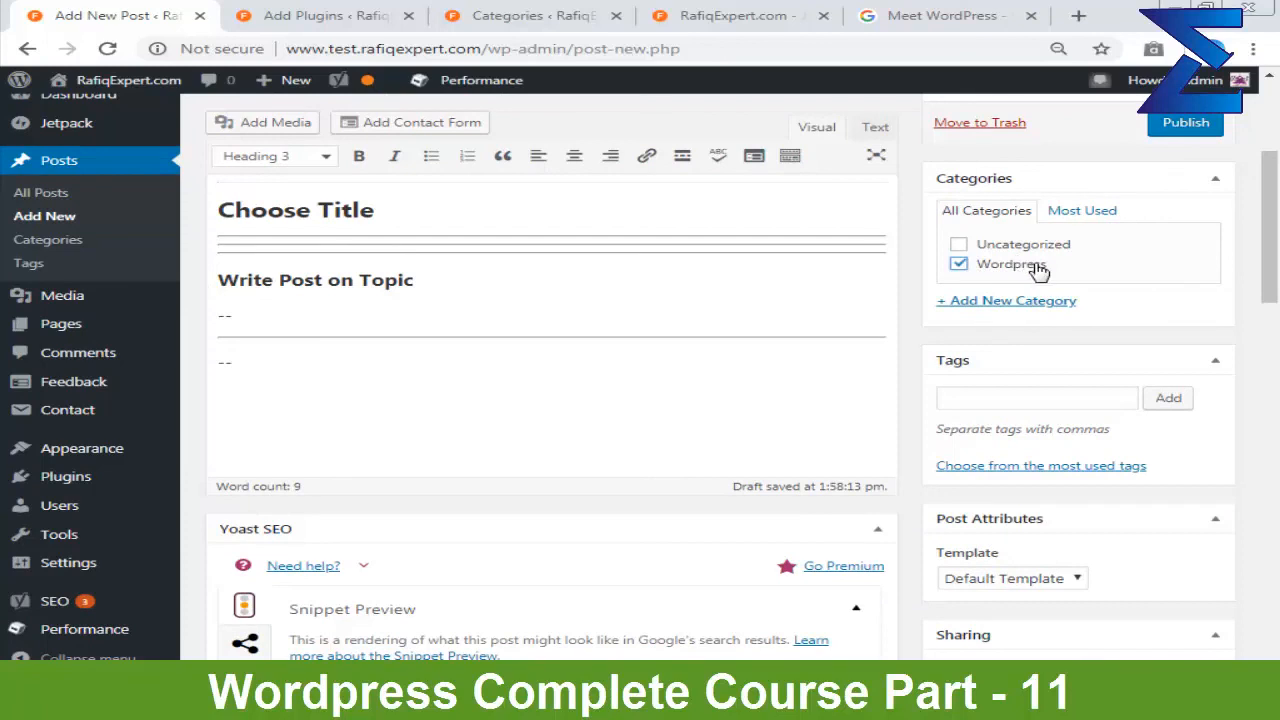